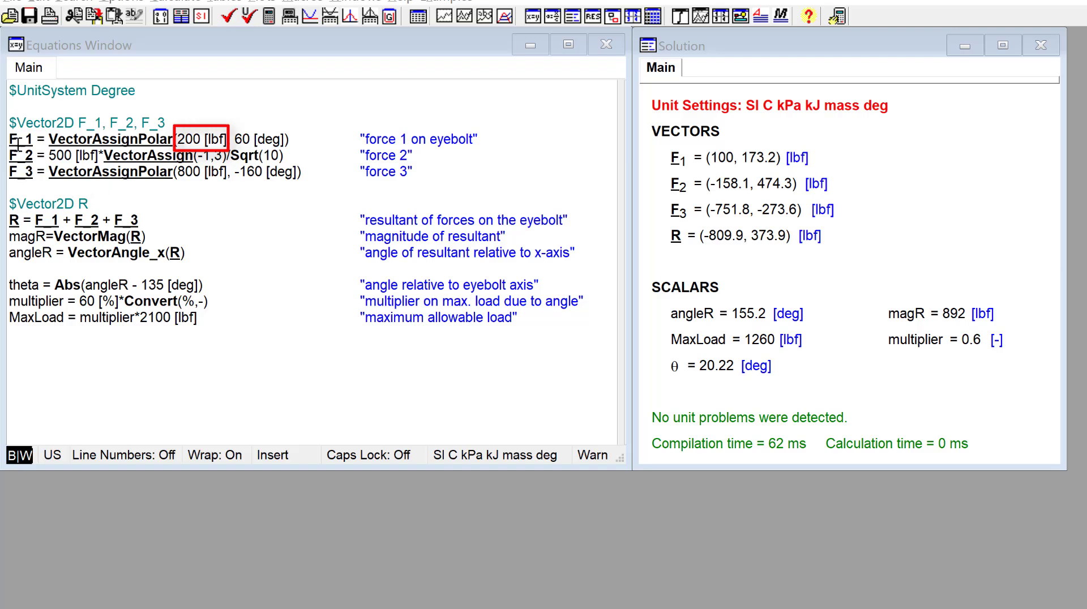
# Add a new line 'magF_1 = 200 [lbf]' above the F_1 equation
pyautogui.click(41, 156)
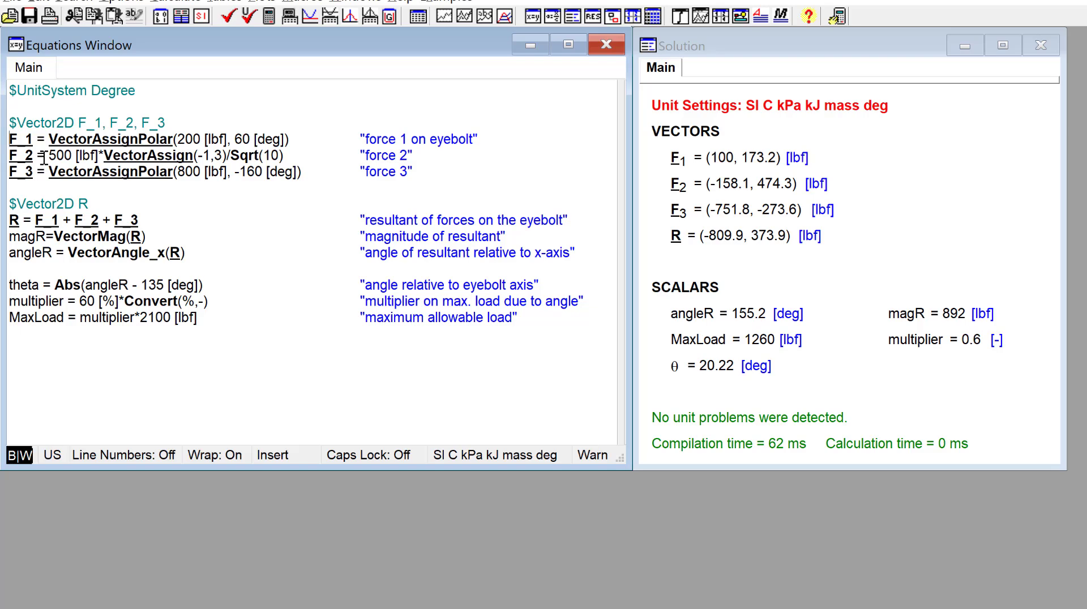
pyautogui.press('Return')
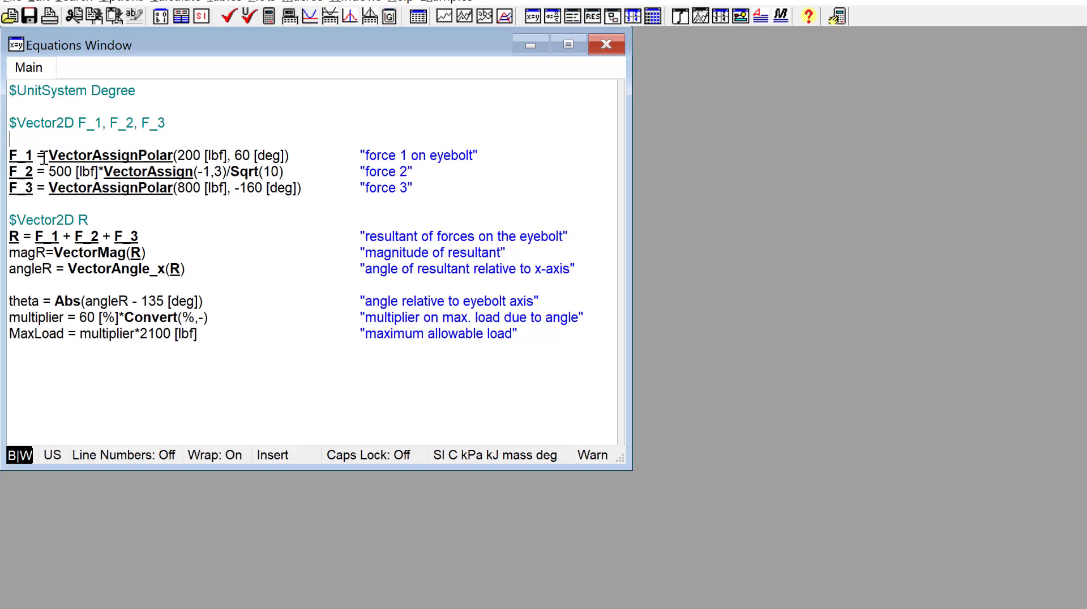
pyautogui.write('magF_1 = 200 [lb')
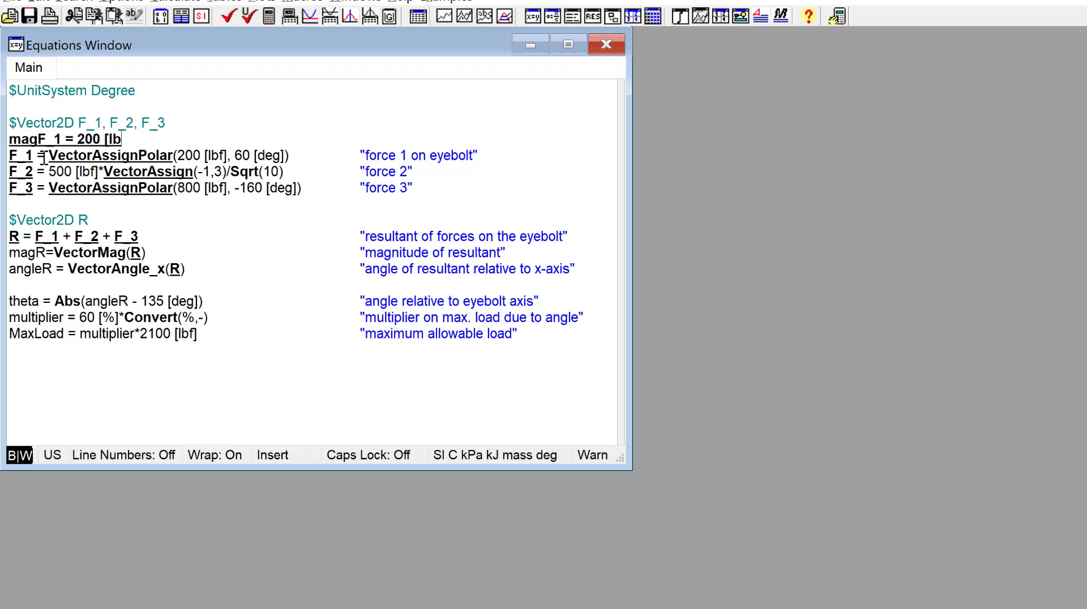
pyautogui.write('f]')
# Replace 200 [lbf] in the F_1 equation with magF_1 and re-solve with F2
pyautogui.click(224, 155)
pyautogui.press('BackSpace')
pyautogui.press('BackSpace')
pyautogui.press('BackSpace')
pyautogui.press('BackSpace')
pyautogui.press('BackSpace')
pyautogui.press('BackSpace')
pyautogui.press('BackSpace')
pyautogui.press('BackSpace')
pyautogui.press('BackSpace')
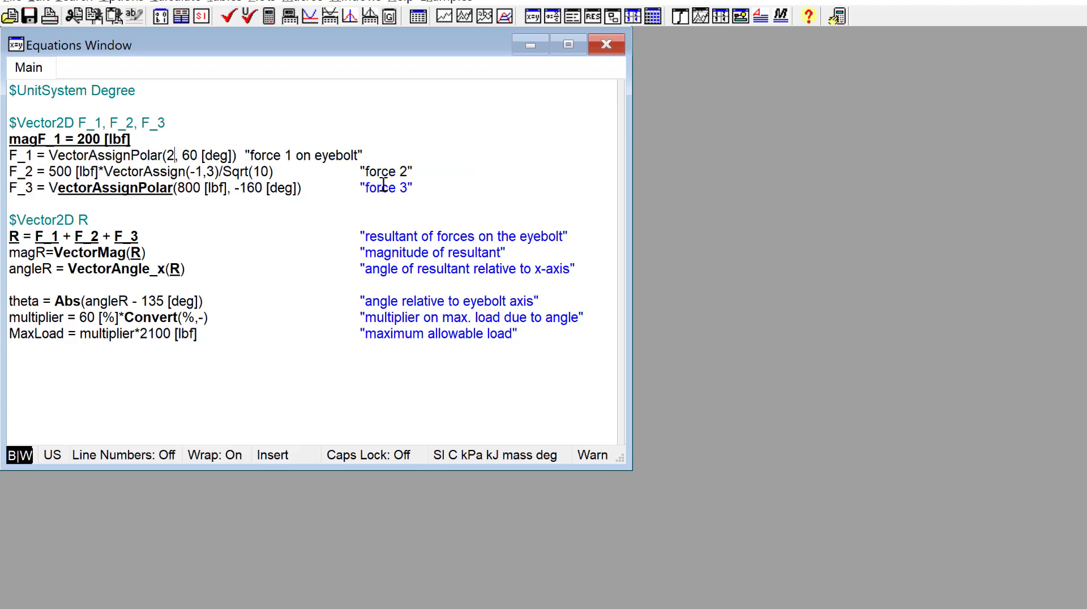
pyautogui.write('magF')
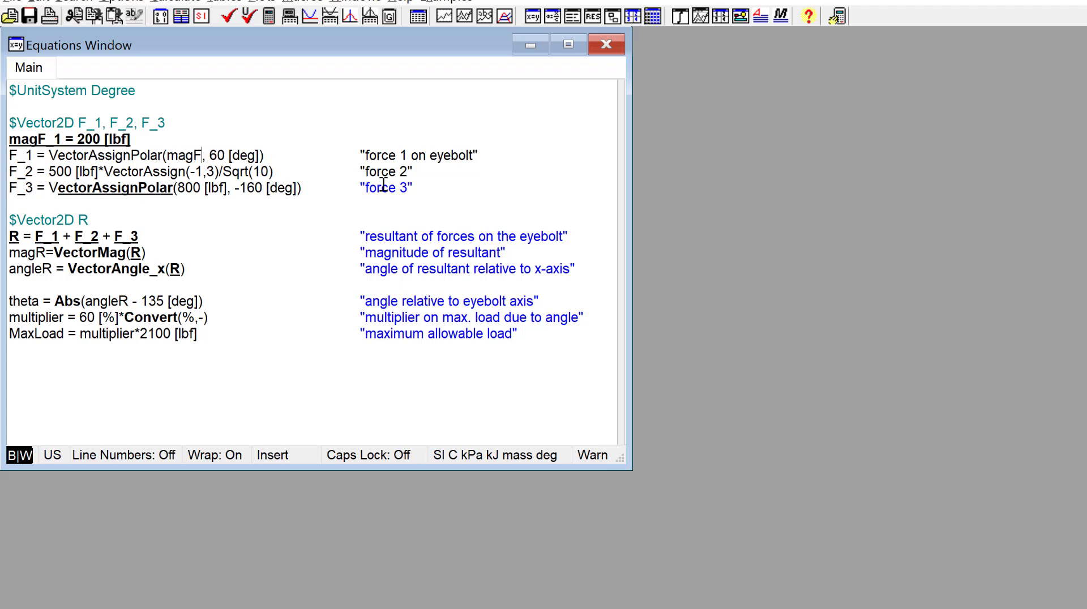
pyautogui.write('_1')
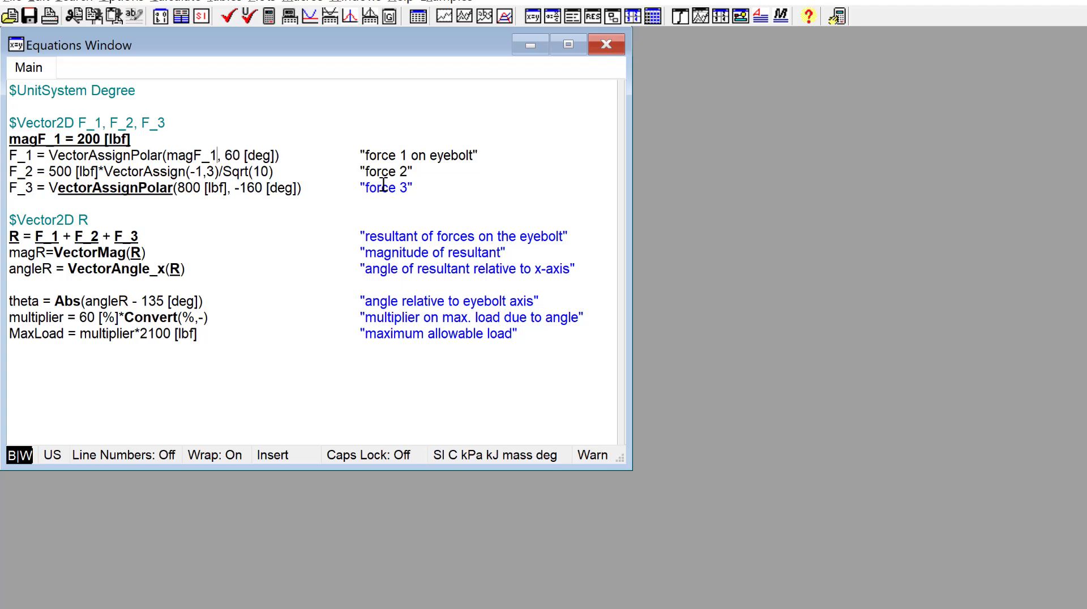
pyautogui.click(384, 253)
pyautogui.press('F2')
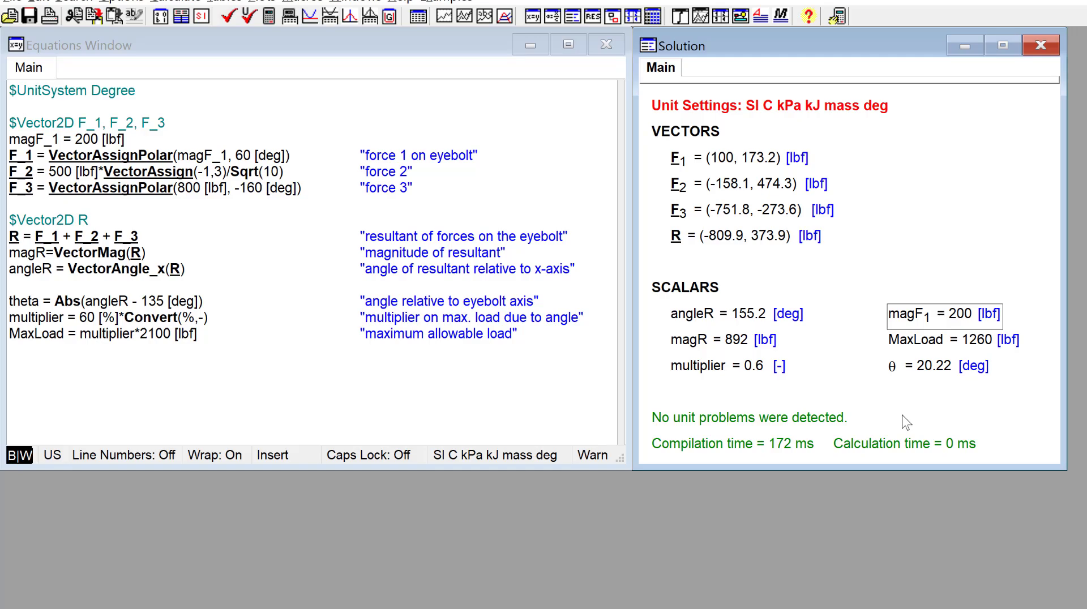
pyautogui.click(330, 206)
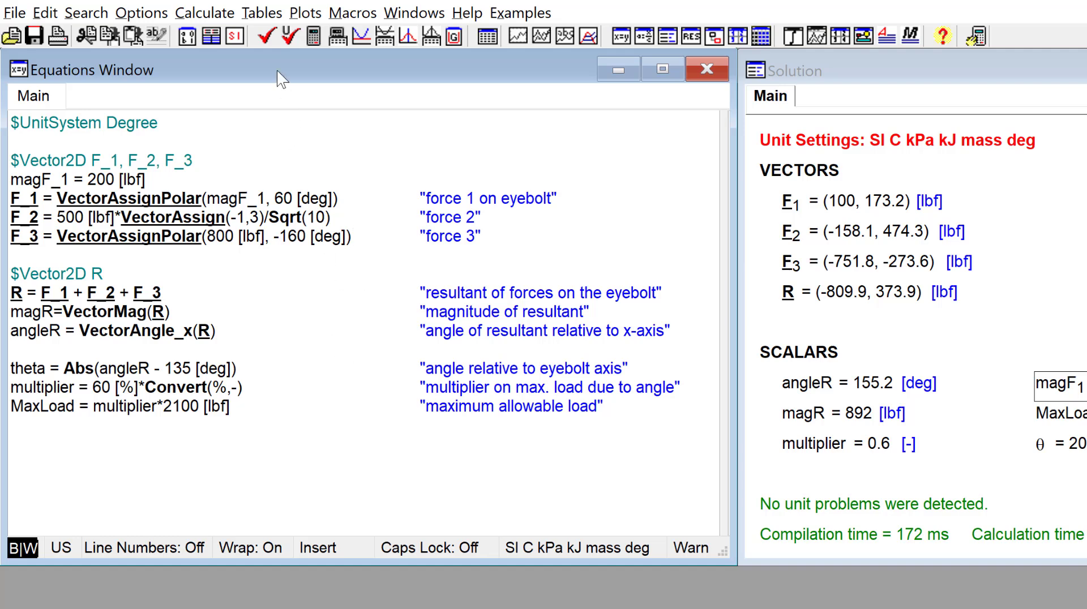
# Create Table 1 with 10 runs and the variables magF_1, angleR and magR
pyautogui.click(262, 12)
pyautogui.click(317, 36)
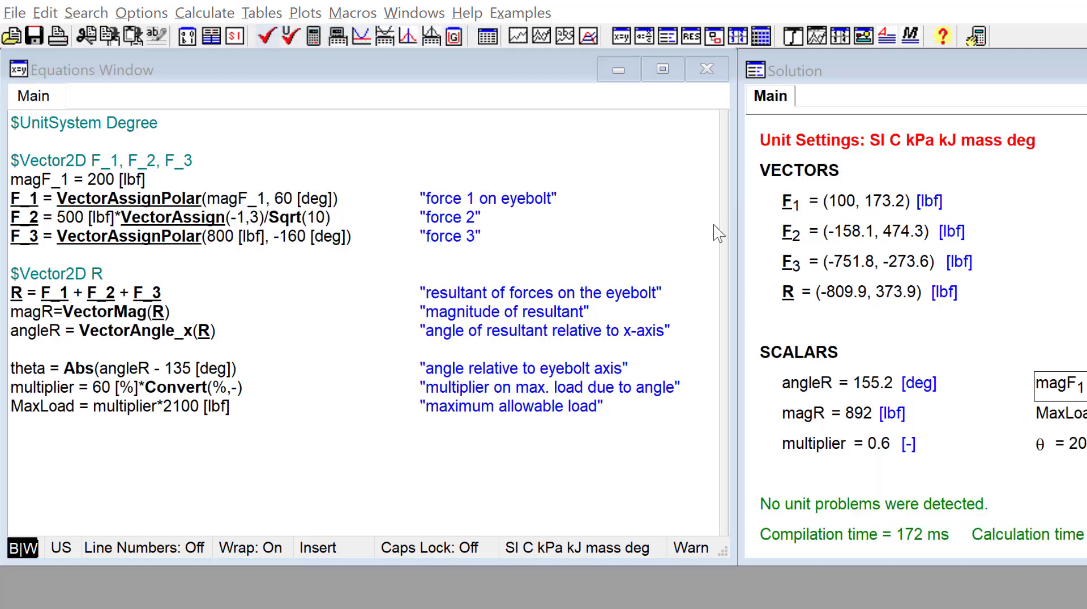
pyautogui.moveTo(823, 323); pyautogui.dragTo(567, 143)
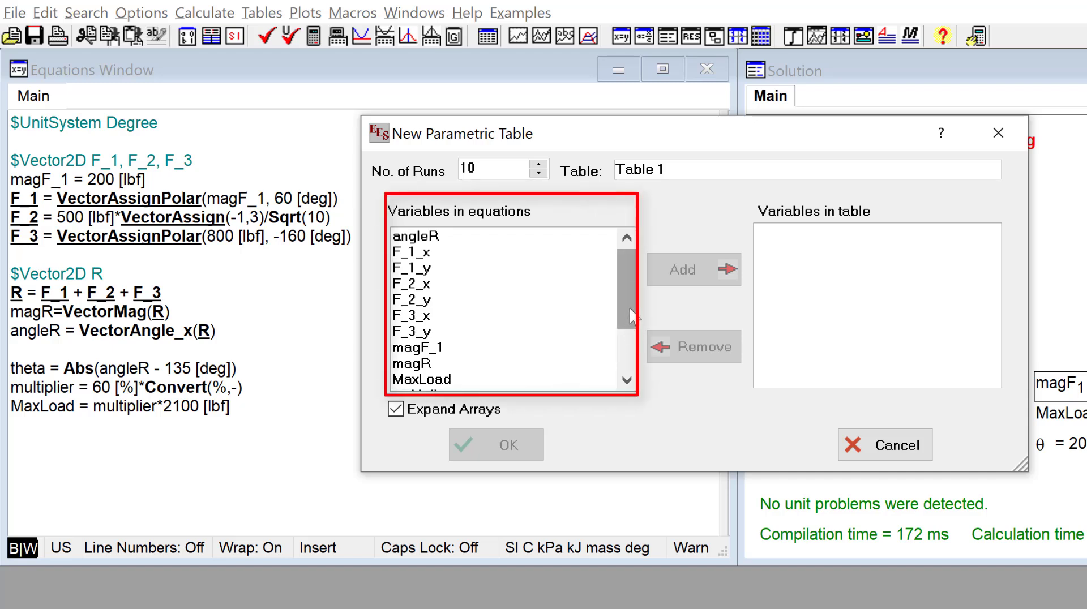
pyautogui.moveTo(629, 308)
pyautogui.mouseDown()
pyautogui.moveTo(631, 349)
pyautogui.moveTo(637, 291)
pyautogui.mouseUp()
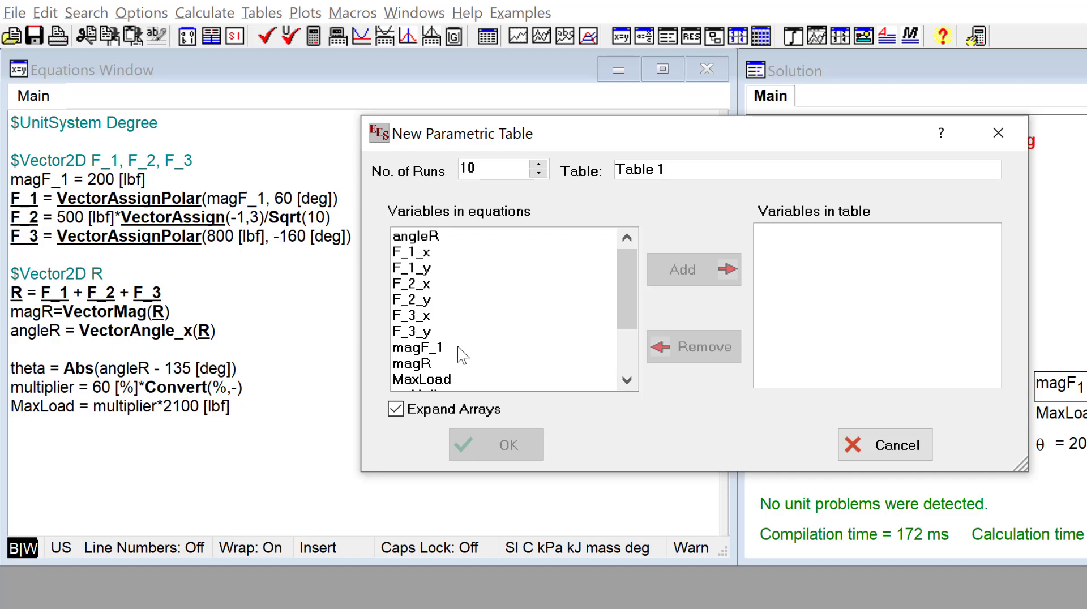
pyautogui.click(462, 354)
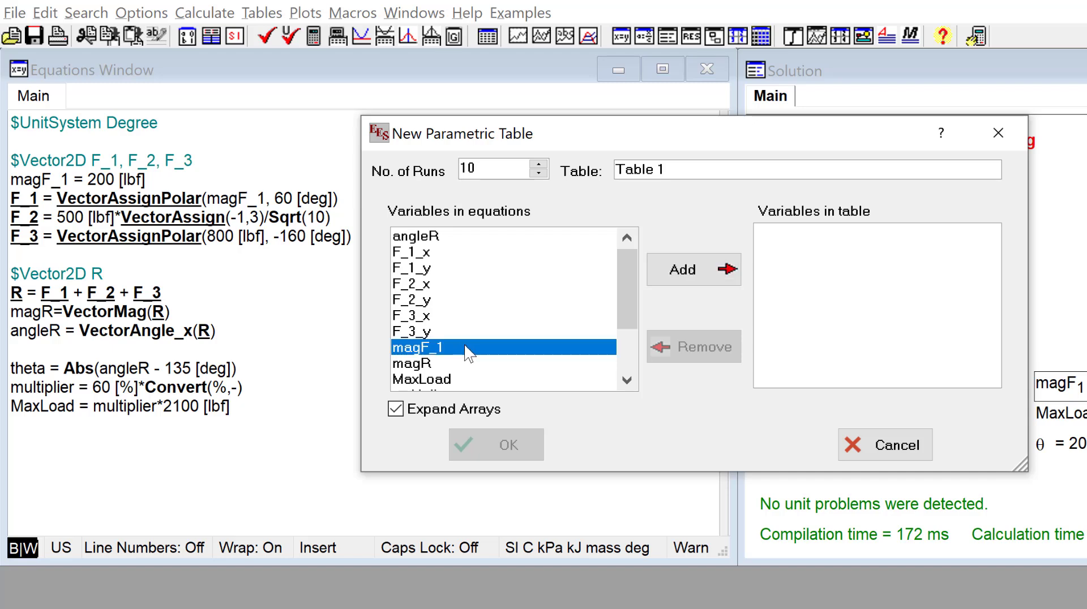
pyautogui.click(683, 272)
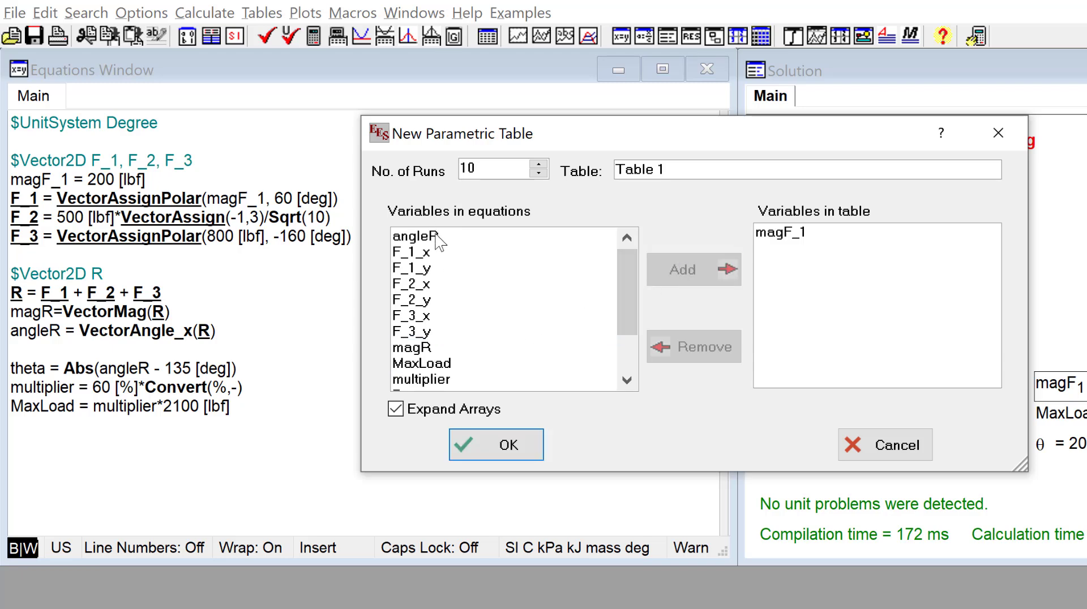
pyautogui.click(440, 347)
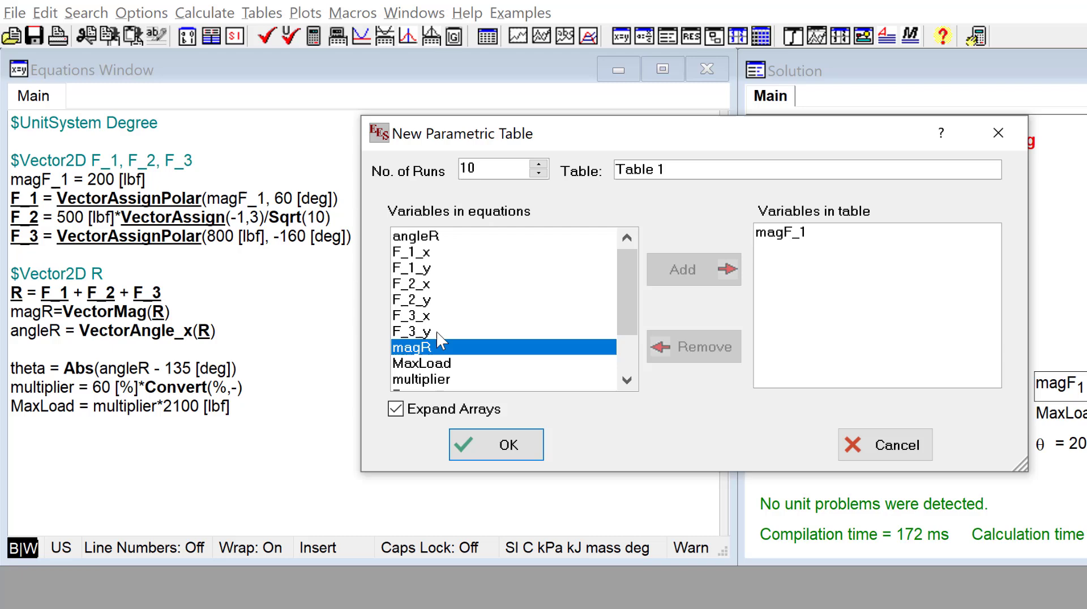
pyautogui.keyDown('ctrl'); pyautogui.click(446, 238); pyautogui.keyUp('ctrl')
pyautogui.click(661, 269)
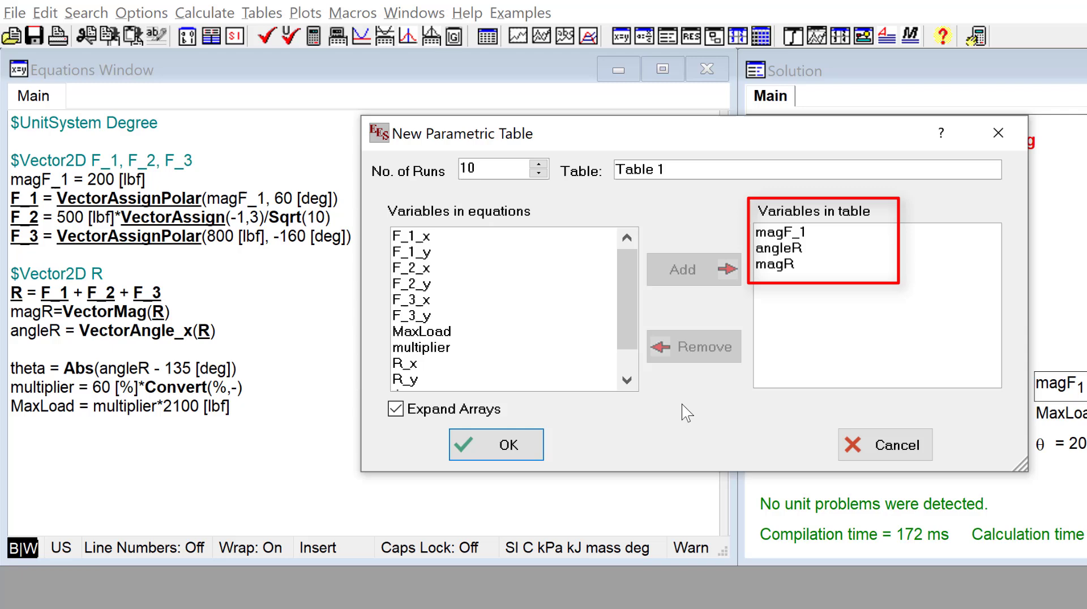
pyautogui.click(534, 446)
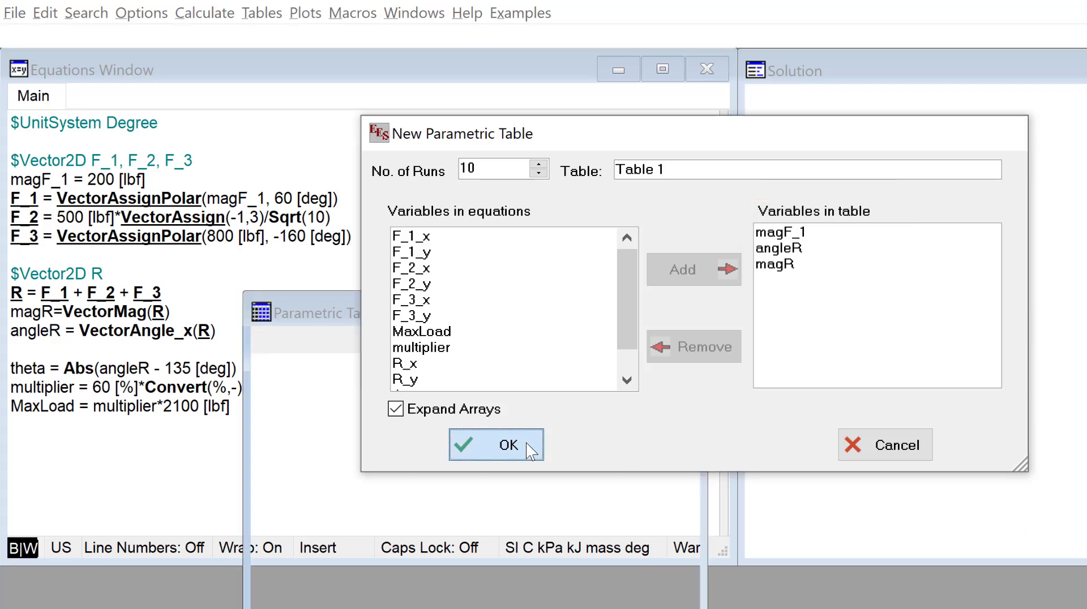
pyautogui.moveTo(461, 305); pyautogui.dragTo(471, 140)
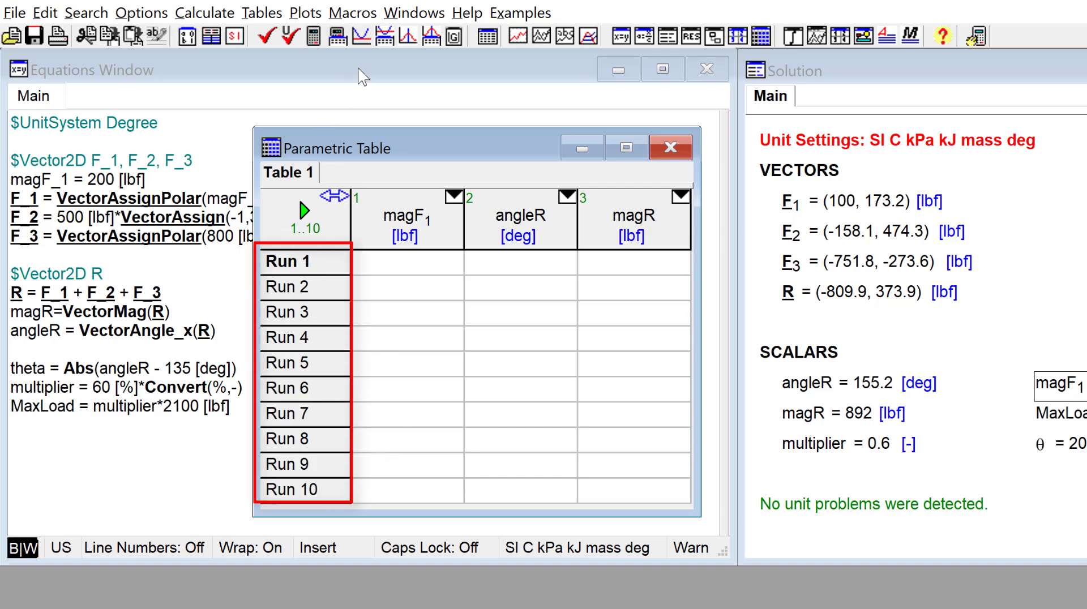
pyautogui.click(261, 14)
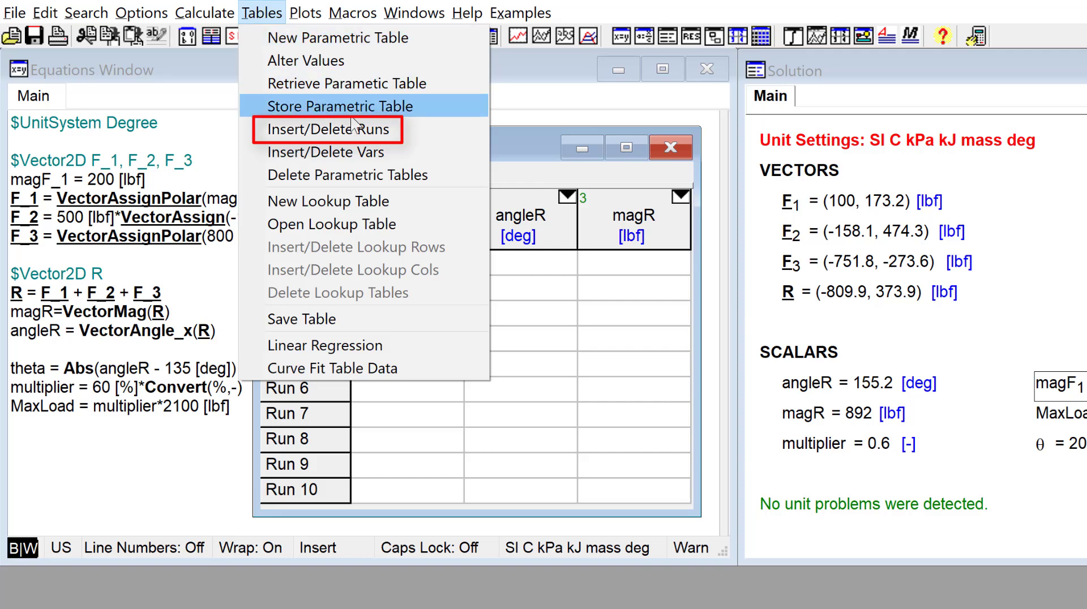
pyautogui.click(343, 423)
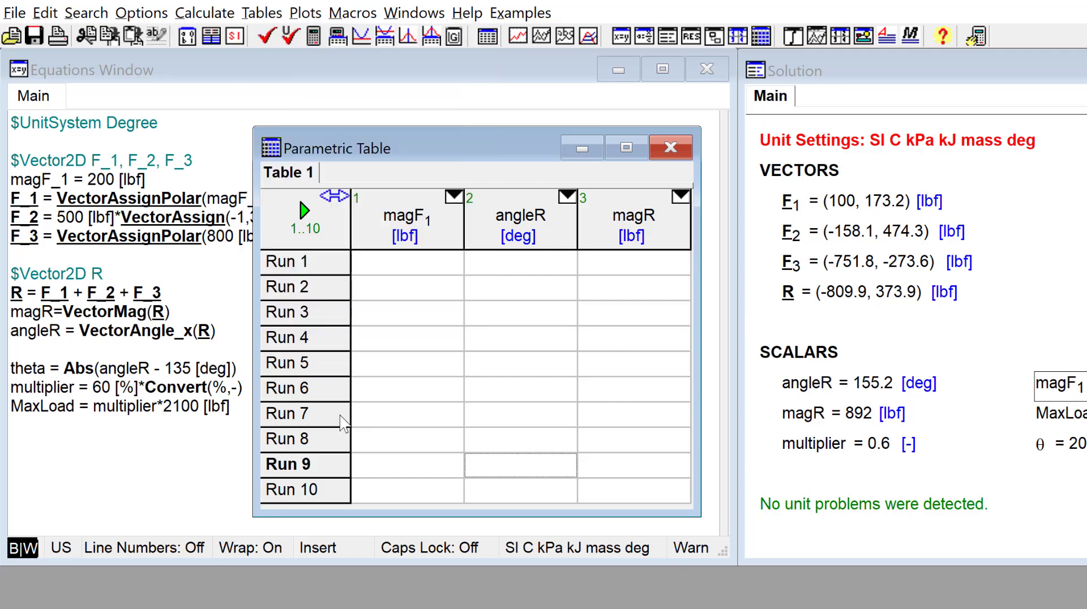
pyautogui.click(343, 424)
pyautogui.rightClick(343, 423)
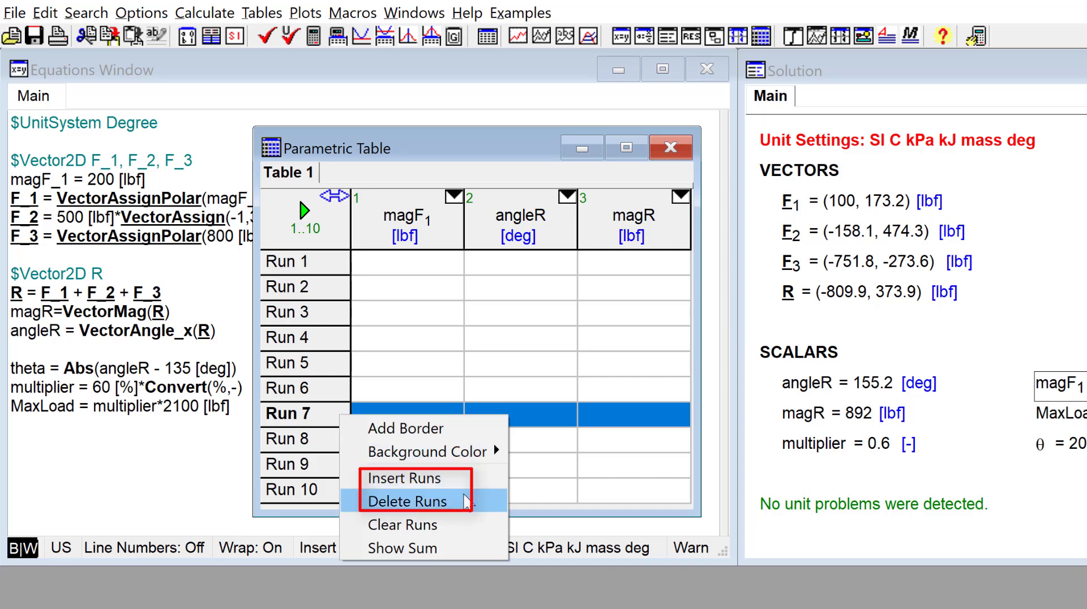
pyautogui.click(475, 358)
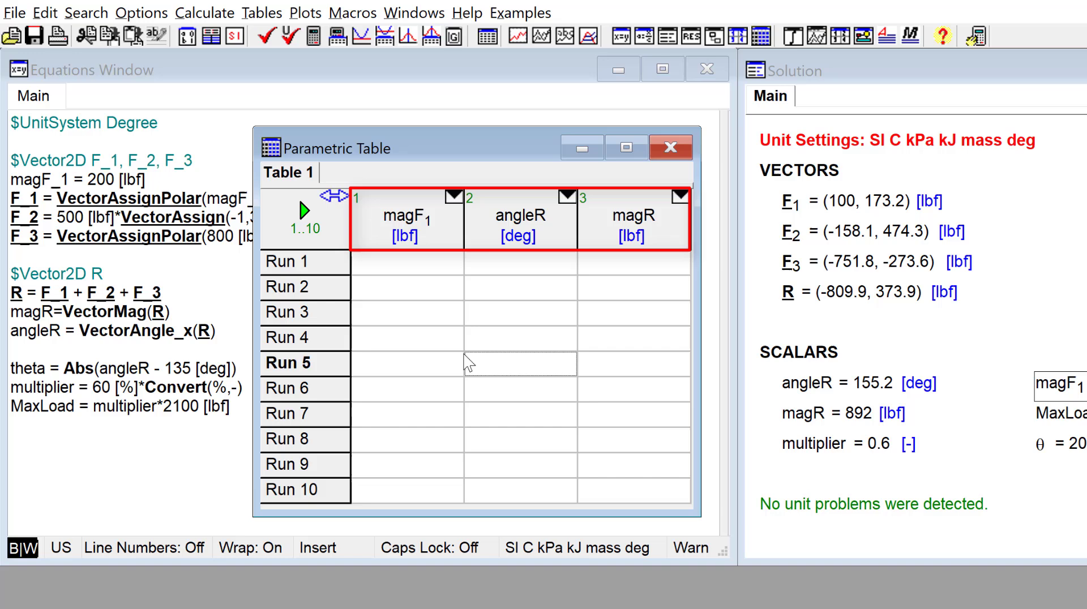
pyautogui.click(270, 14)
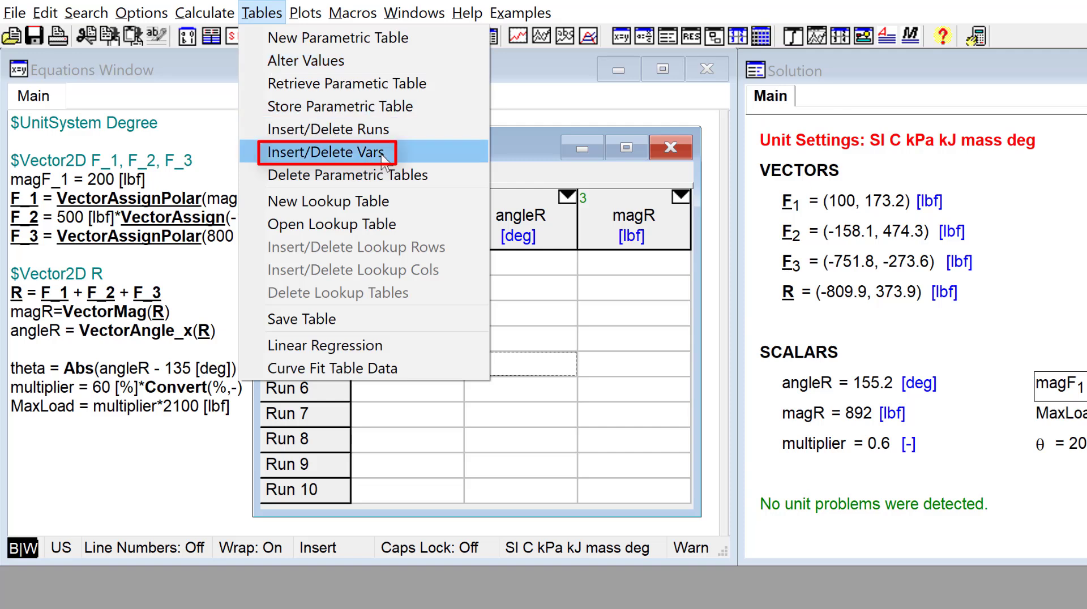
pyautogui.click(552, 243)
pyautogui.rightClick(548, 237)
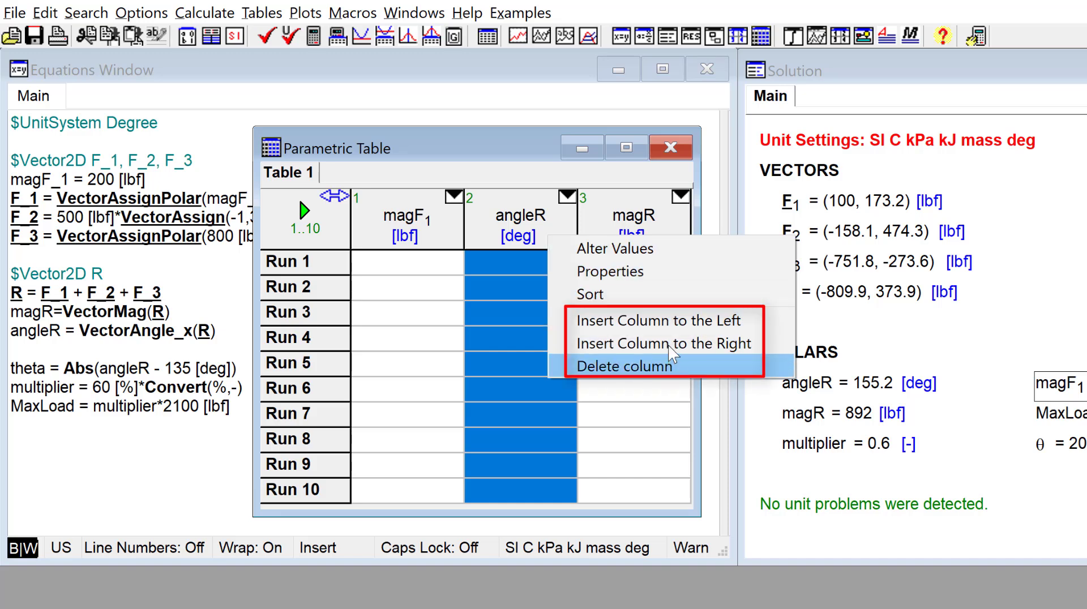
pyautogui.click(480, 335)
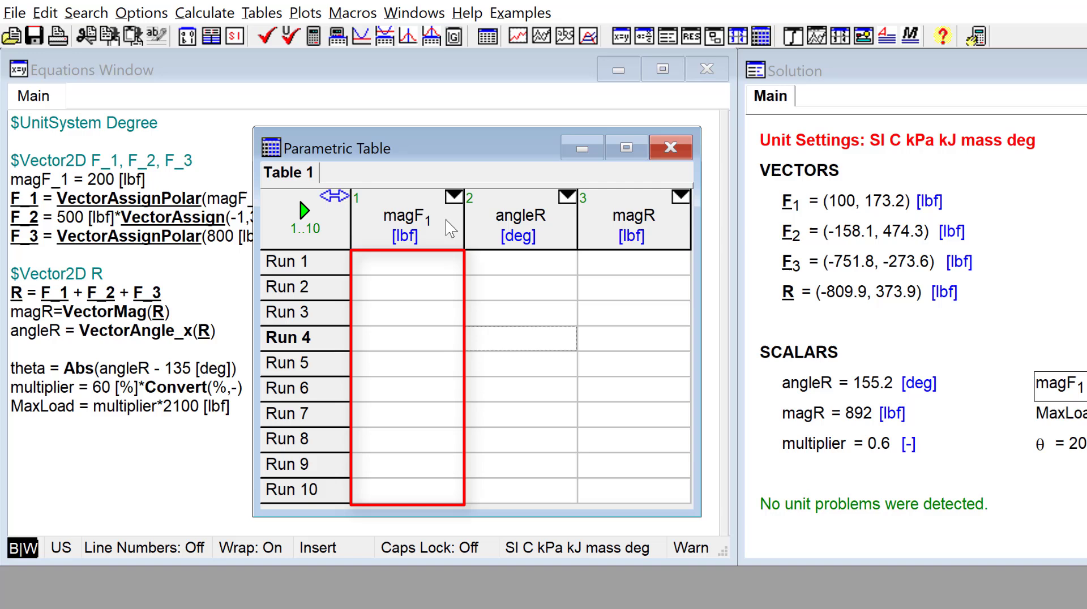
# Fill the magF_1 column from first value 100 to linear last value 1000 lbf
pyautogui.rightClick(452, 233)
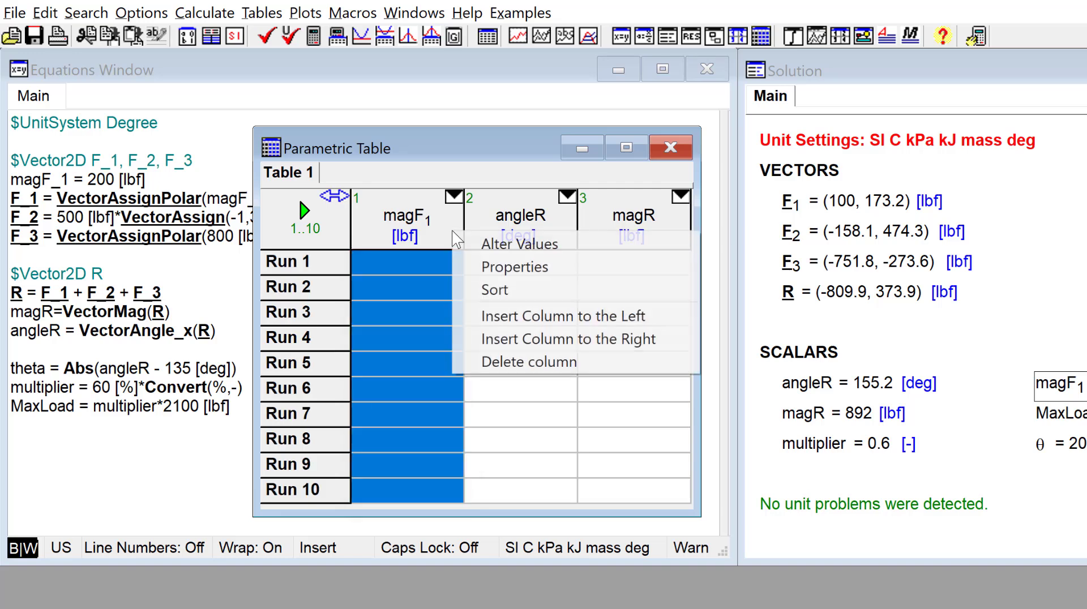
pyautogui.click(583, 245)
pyautogui.moveTo(898, 339); pyautogui.dragTo(560, 179)
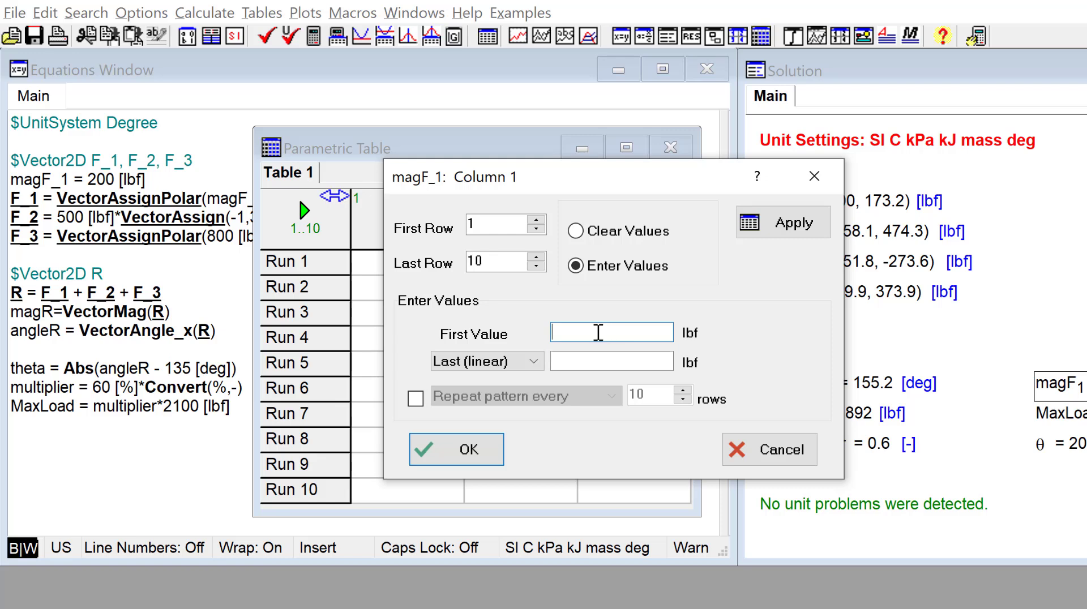
pyautogui.write('100')
pyautogui.press('Tab')
pyautogui.write('1000')
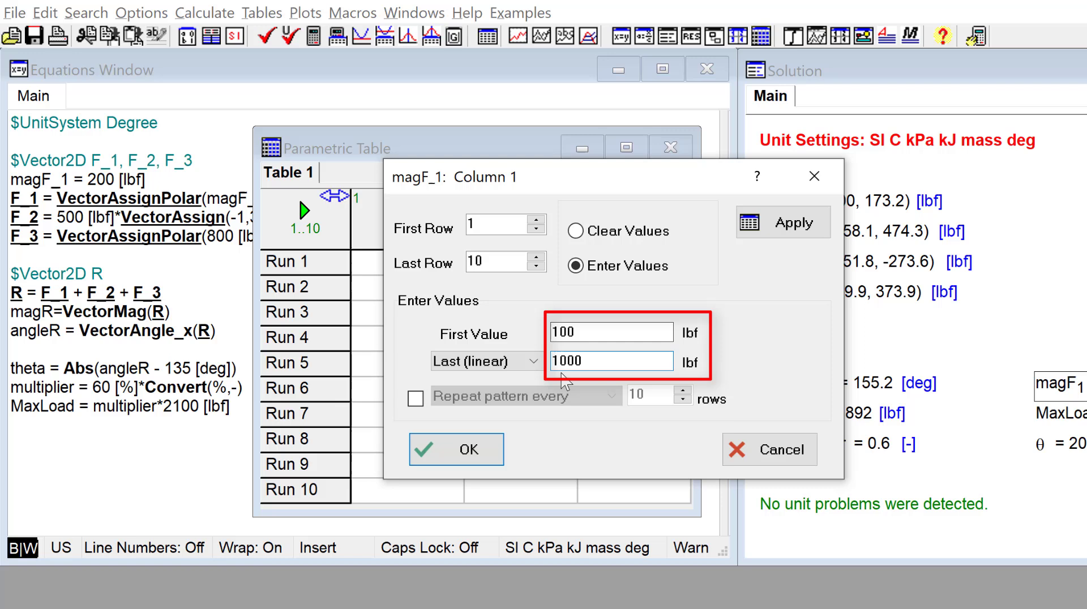
pyautogui.click(510, 361)
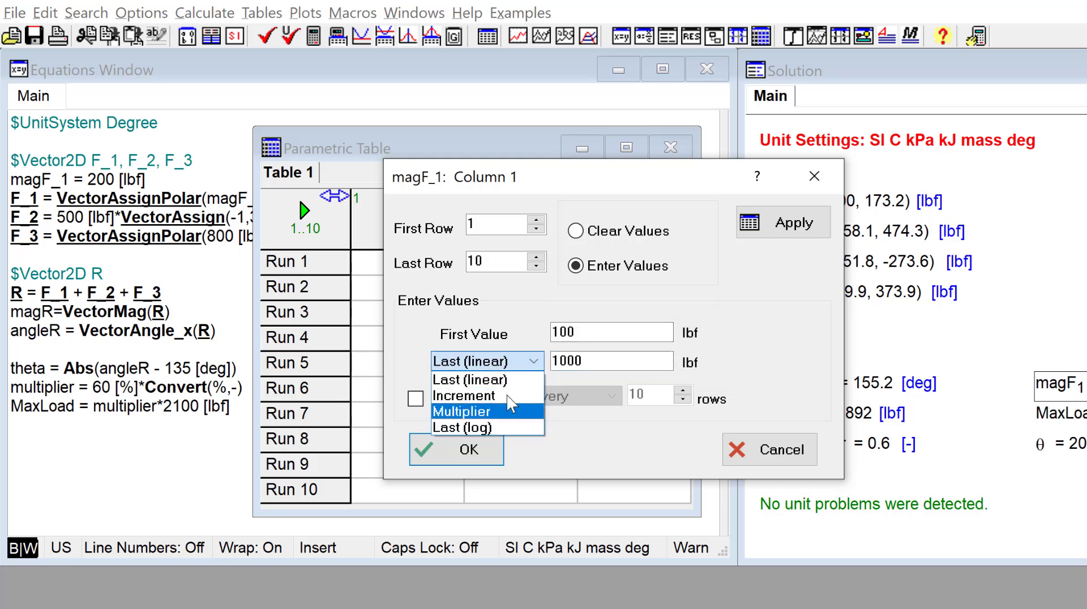
pyautogui.click(504, 379)
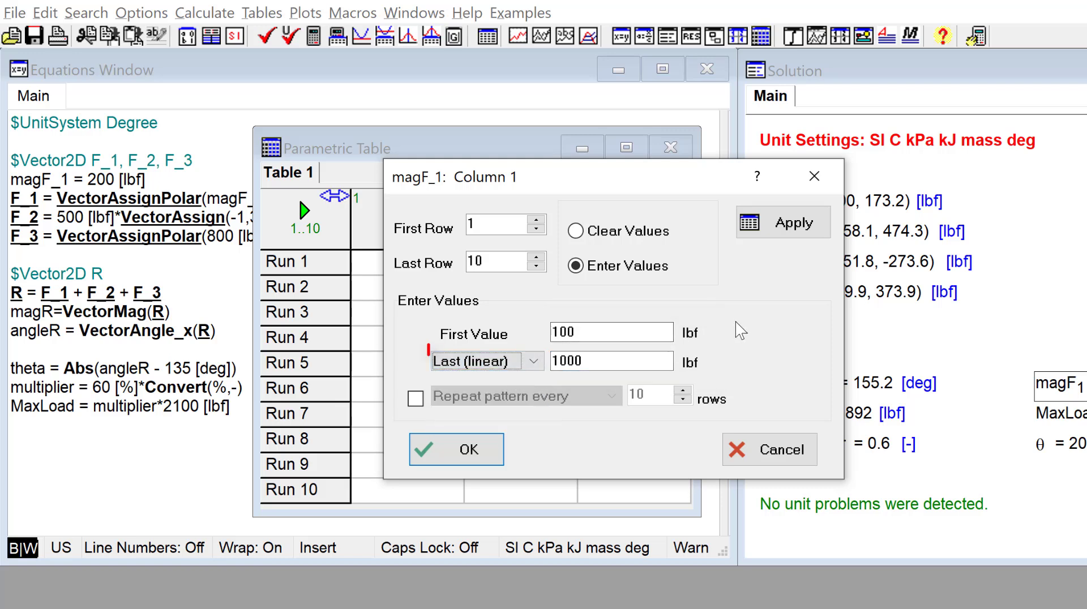
pyautogui.click(473, 451)
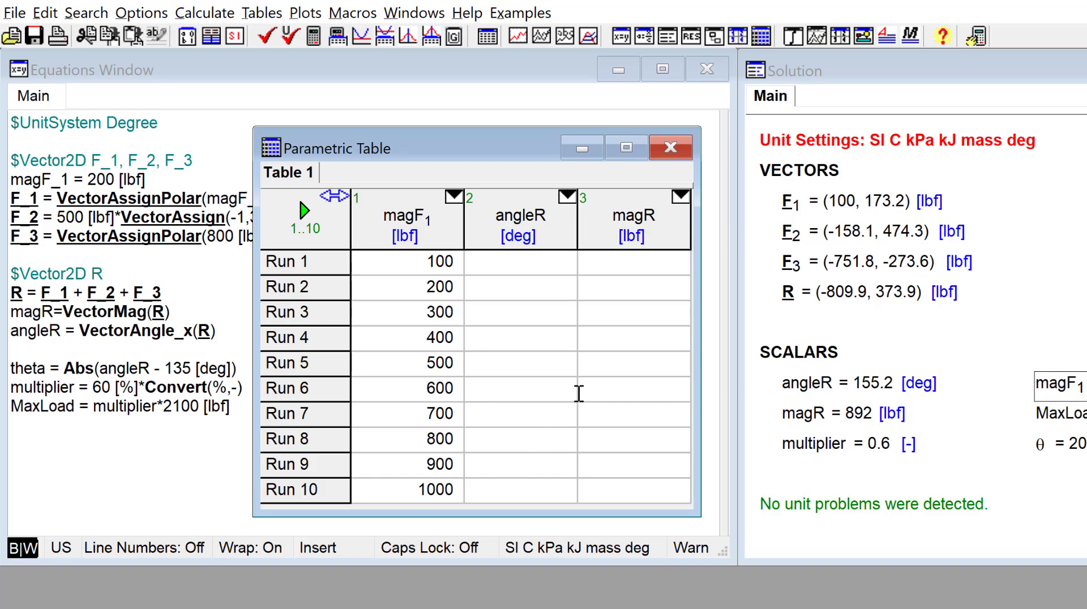
# Solve Table 1 for runs 1–10, which raises a 'magF_1 already set' error
pyautogui.click(211, 17)
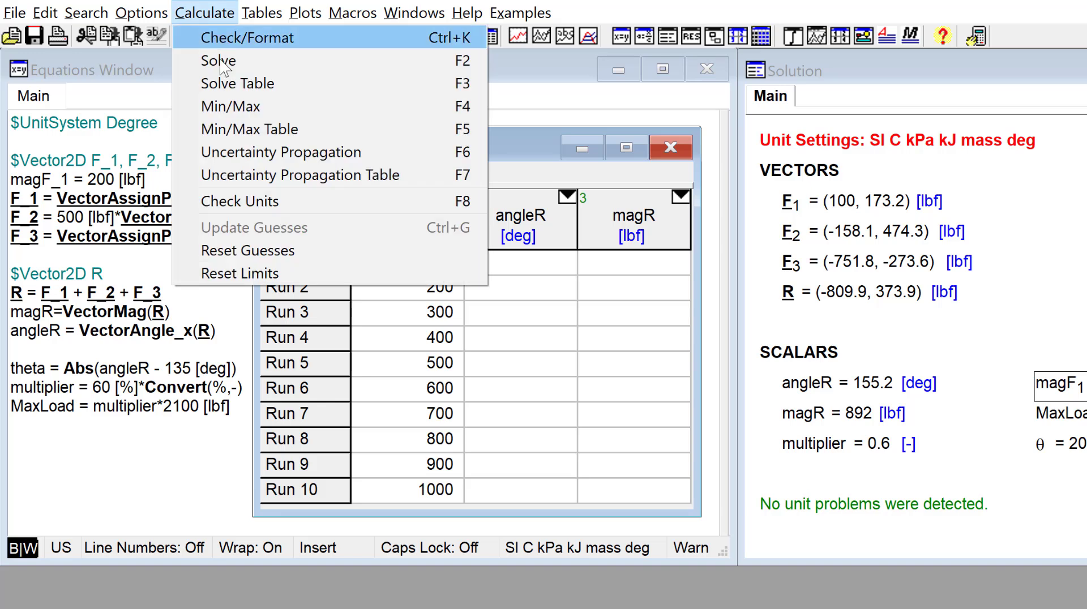
pyautogui.click(351, 76)
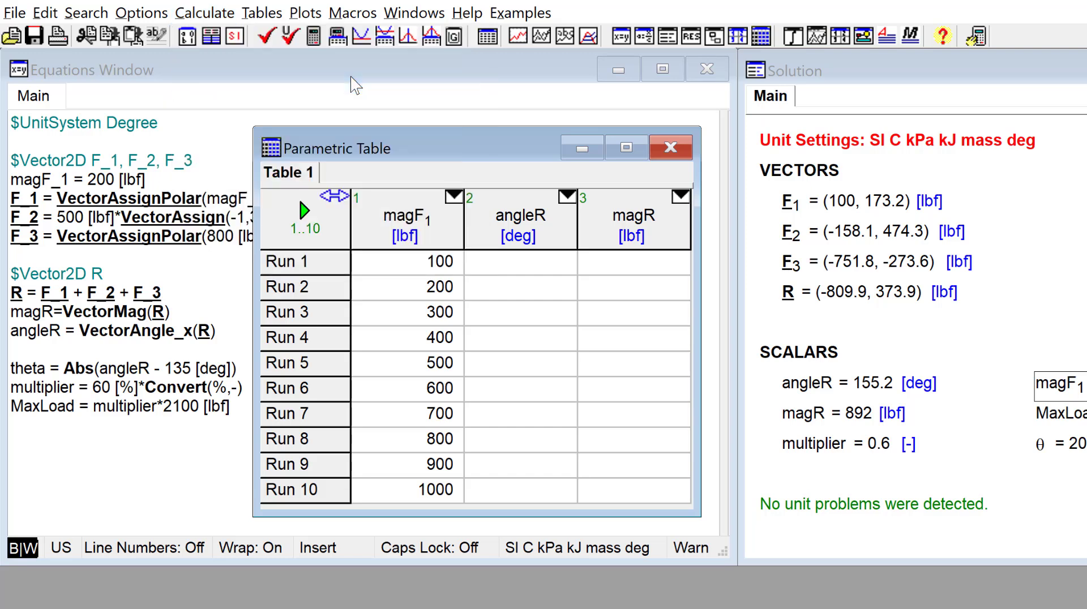
pyautogui.click(1075, 536)
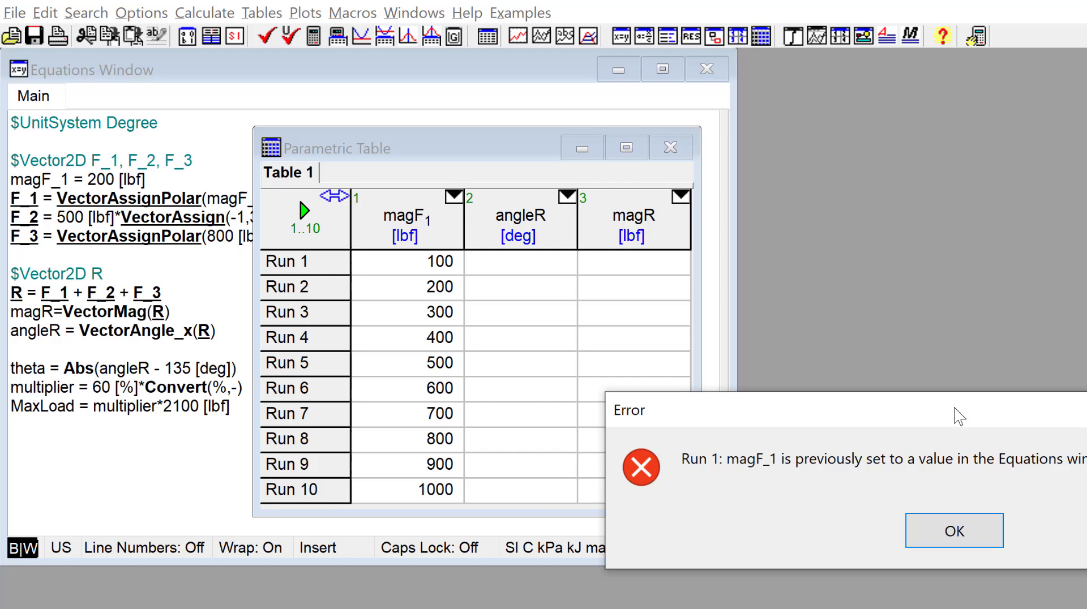
pyautogui.moveTo(958, 416); pyautogui.dragTo(534, 205)
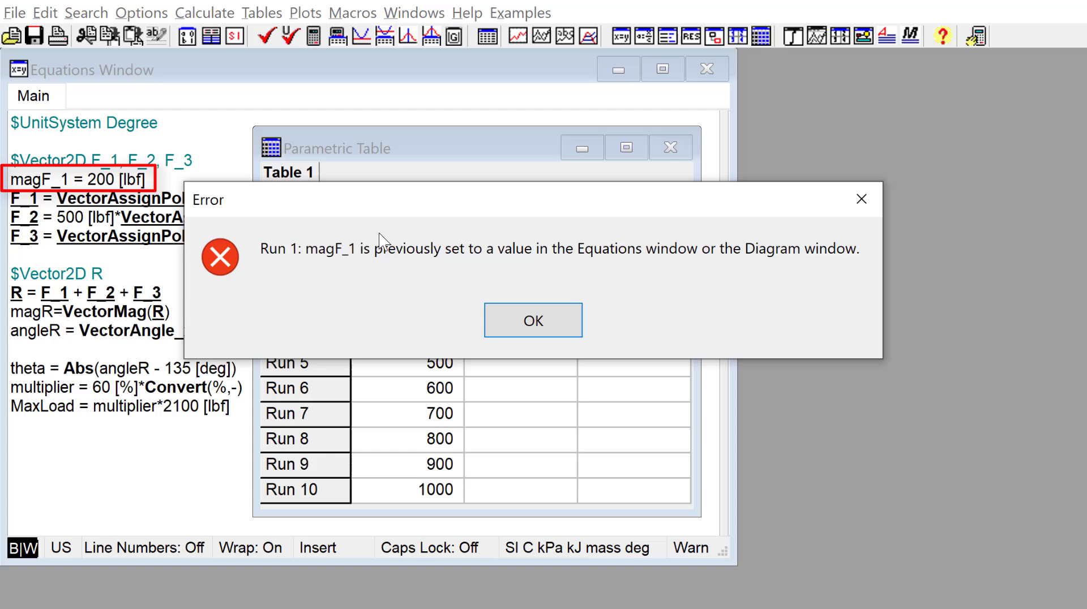
# Dismiss the error and comment out the magF_1 = 200 [lbf] line in braces
pyautogui.click(515, 322)
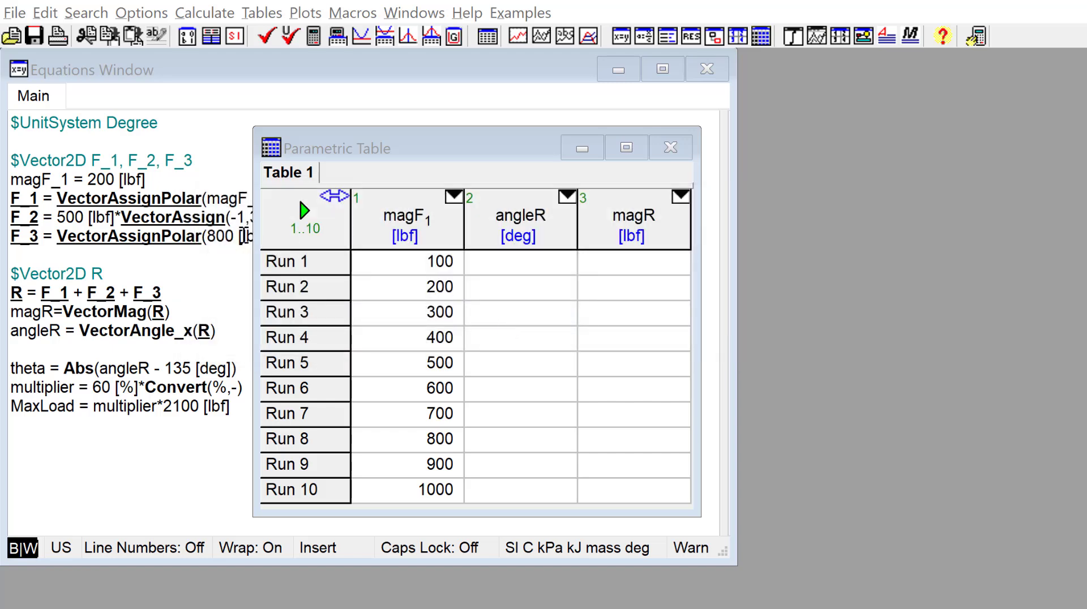
pyautogui.click(149, 222)
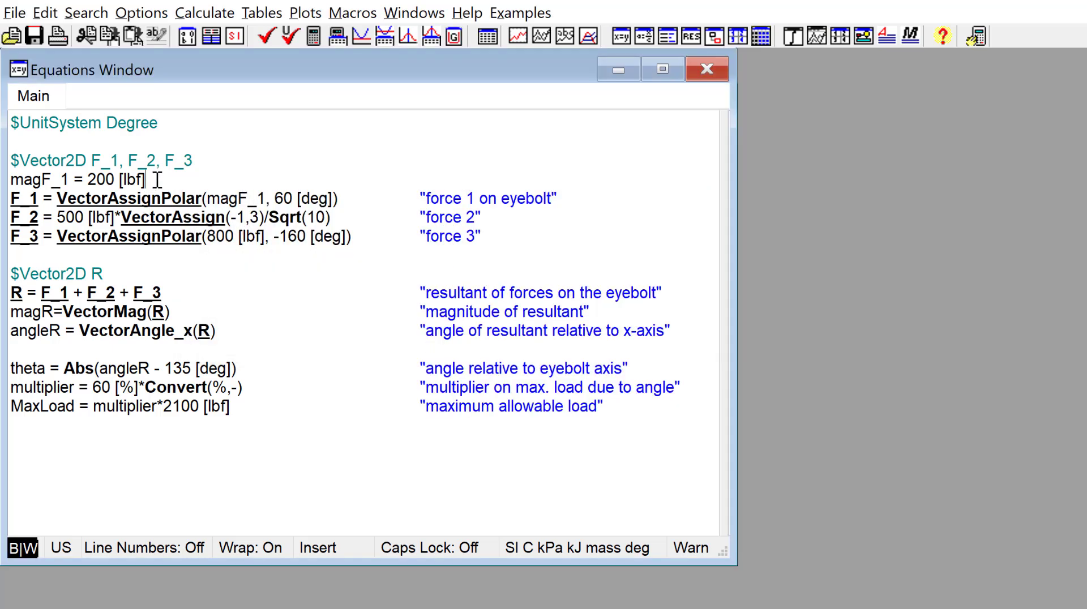
pyautogui.moveTo(157, 180); pyautogui.dragTo(3, 179)
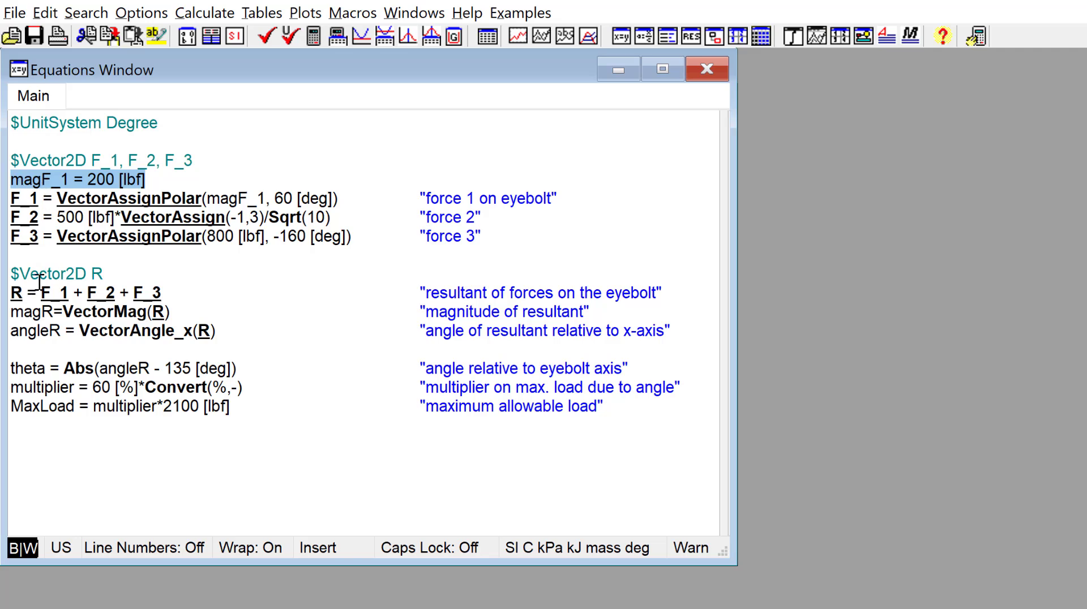
pyautogui.rightClick(65, 176)
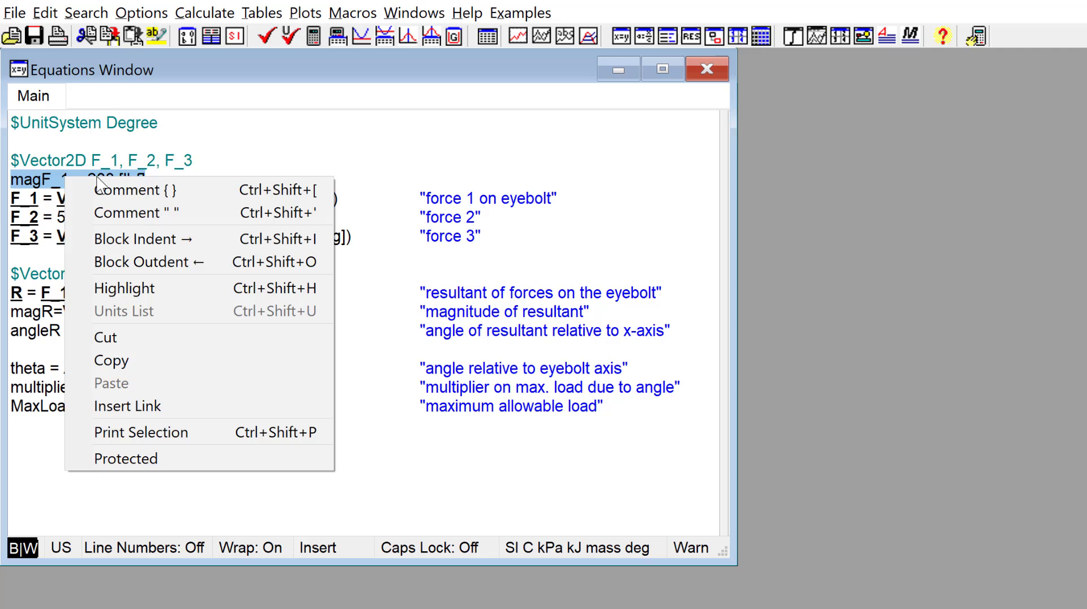
pyautogui.click(203, 185)
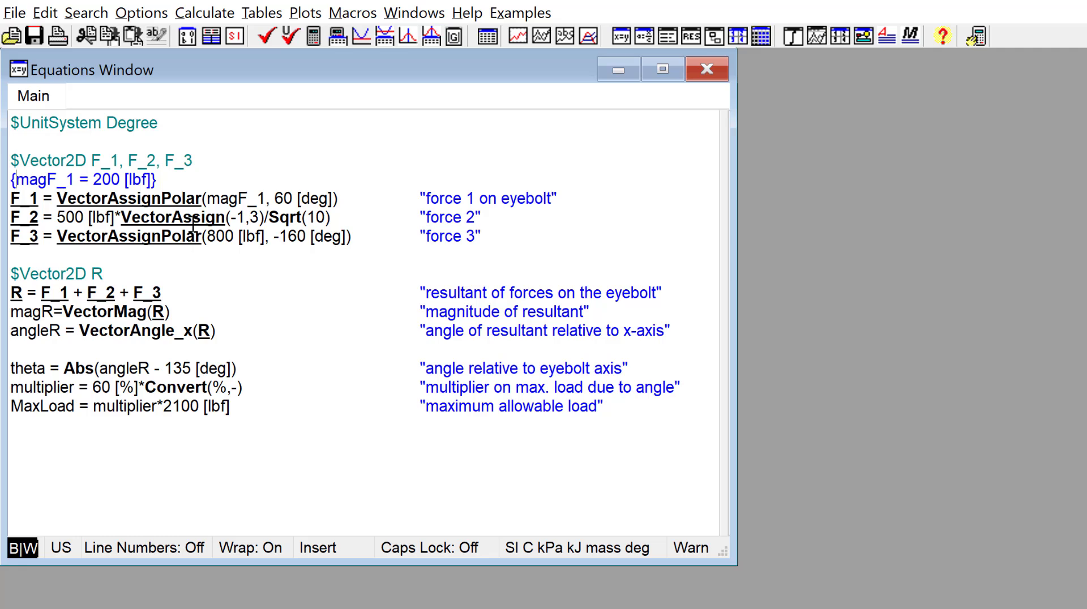
pyautogui.click(204, 14)
# Solve Table 1 for runs 1–10, giving angleR 161.5–111 deg and magR 888.5–1143 lbf
pyautogui.click(249, 82)
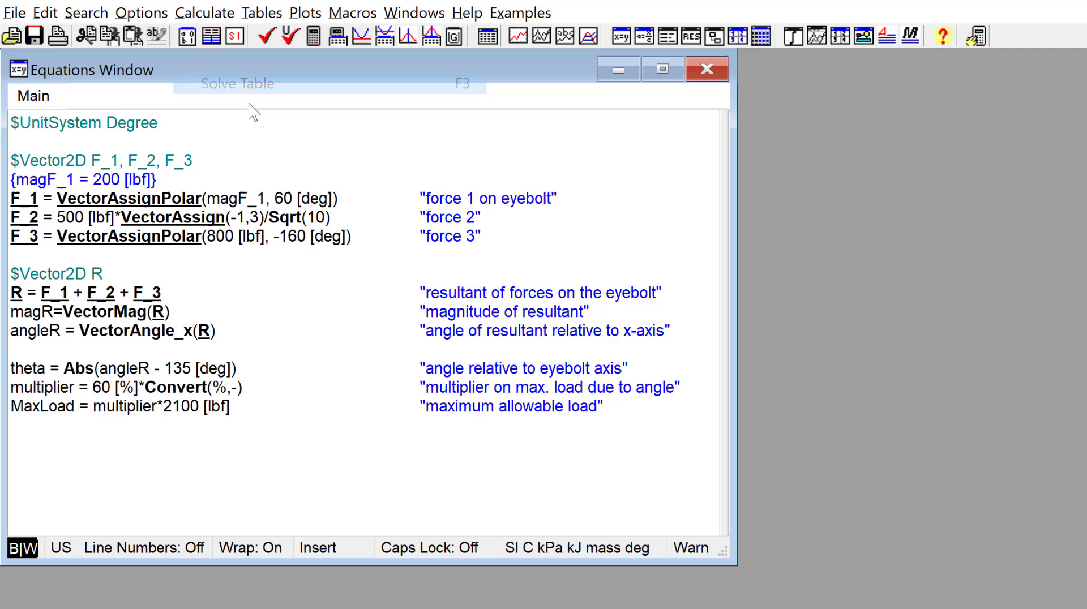
pyautogui.moveTo(822, 340); pyautogui.dragTo(435, 165)
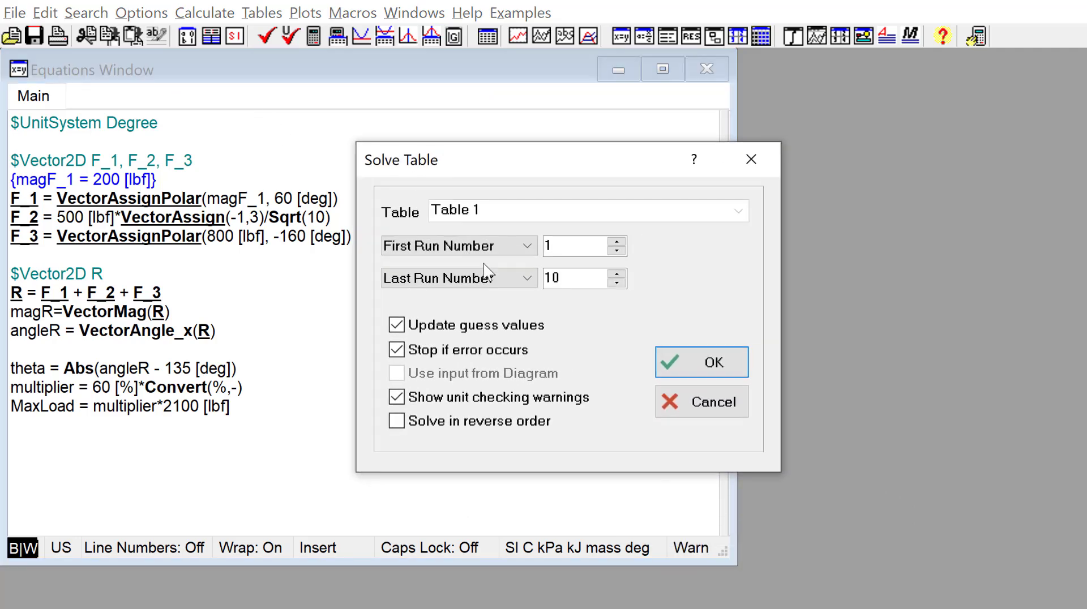
pyautogui.click(679, 364)
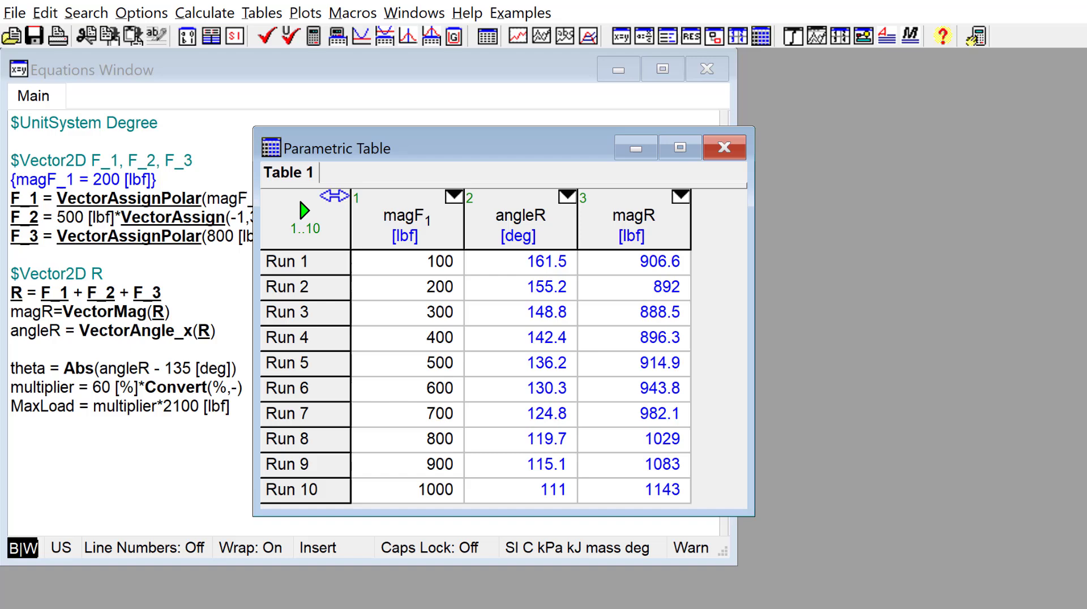
# Undo the comment on the magF_1 = 200 [lbf] line and solve the single case
pyautogui.click(127, 183)
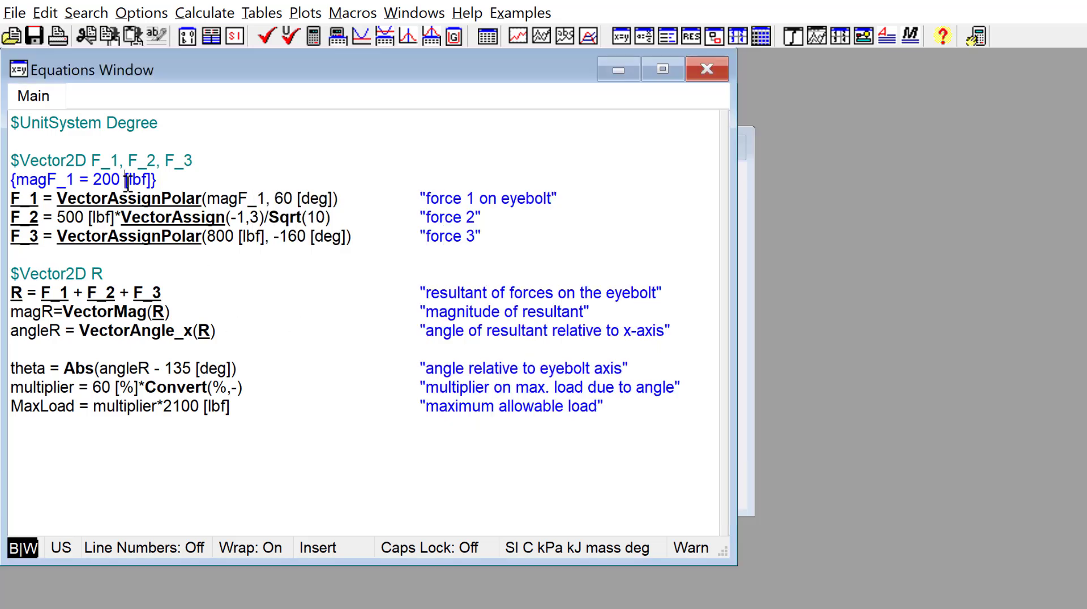
pyautogui.moveTo(162, 180); pyautogui.dragTo(22, 181)
pyautogui.rightClick(29, 177)
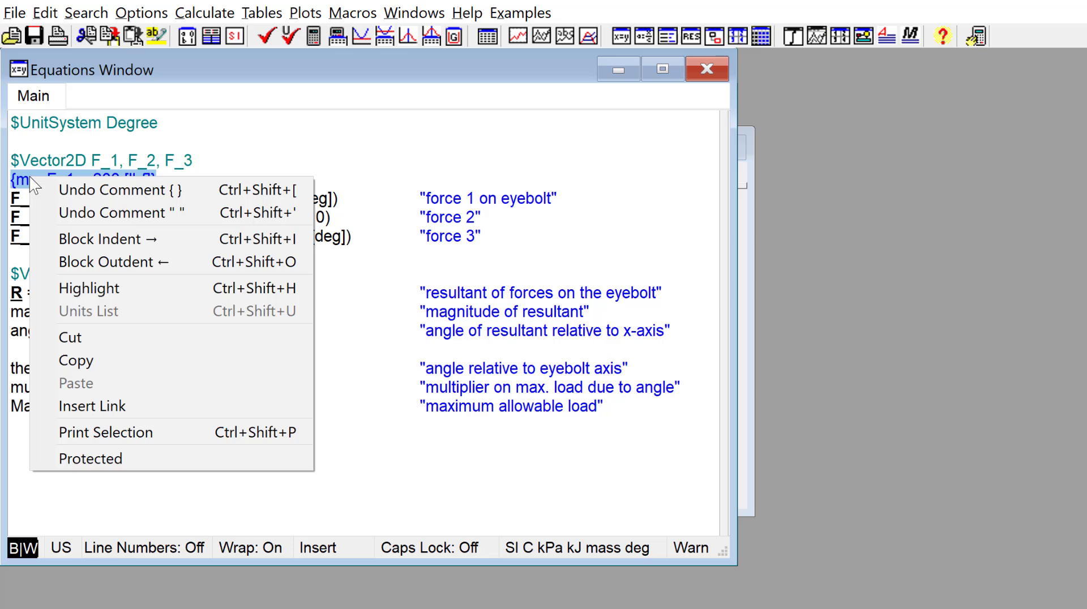
pyautogui.click(140, 192)
pyautogui.click(110, 252)
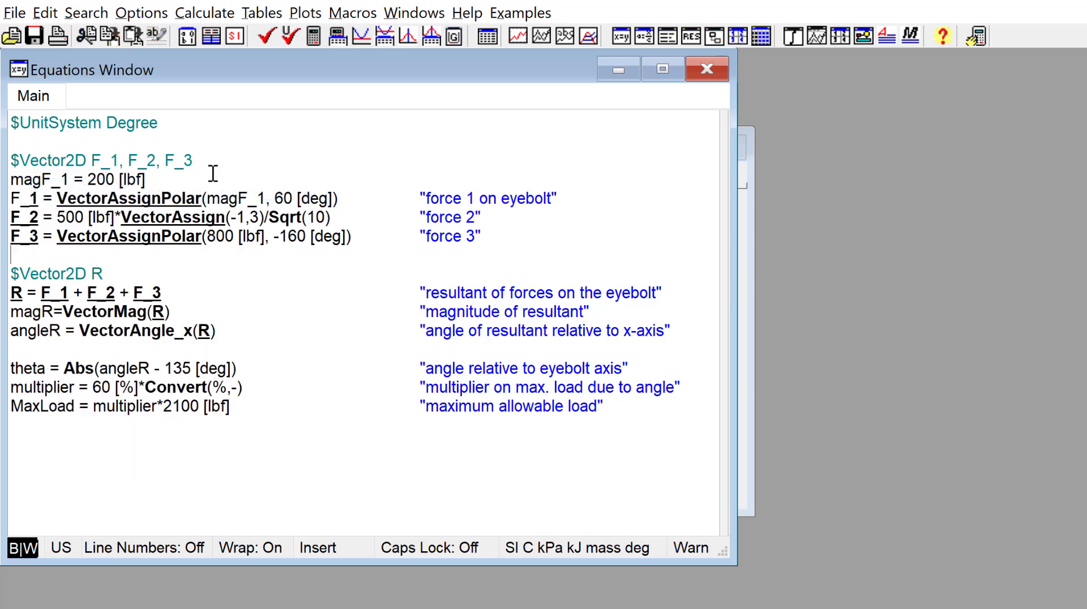
pyautogui.click(201, 15)
pyautogui.click(225, 62)
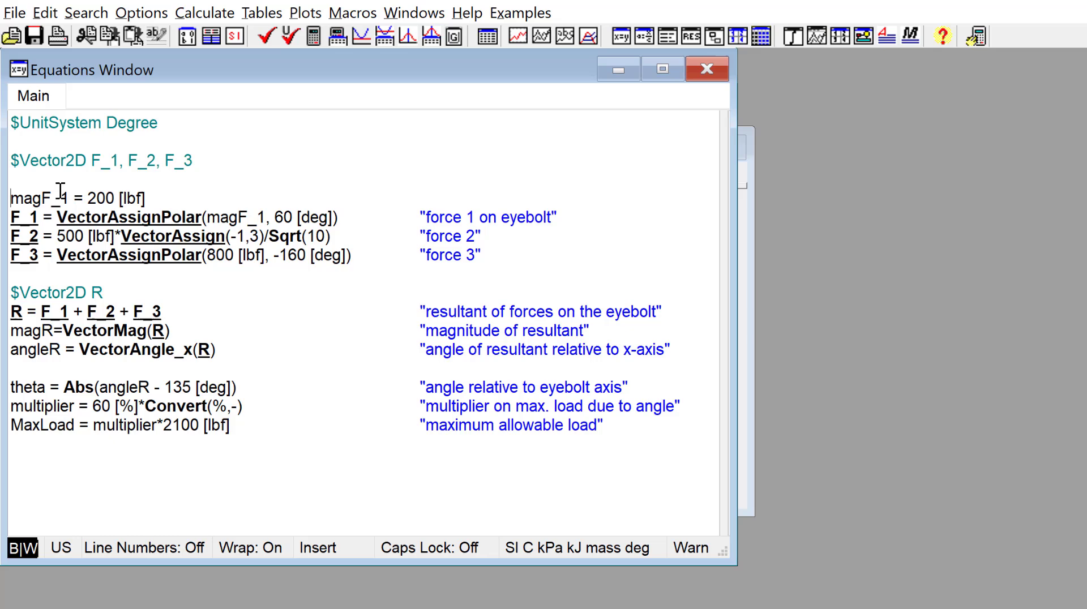
# Type '$IfNot Parametric' on a new line above magF_1 = 200 [lbf]
pyautogui.press('capslock')
pyautogui.write('$i')
pyautogui.press('capslock')
pyautogui.write('If')
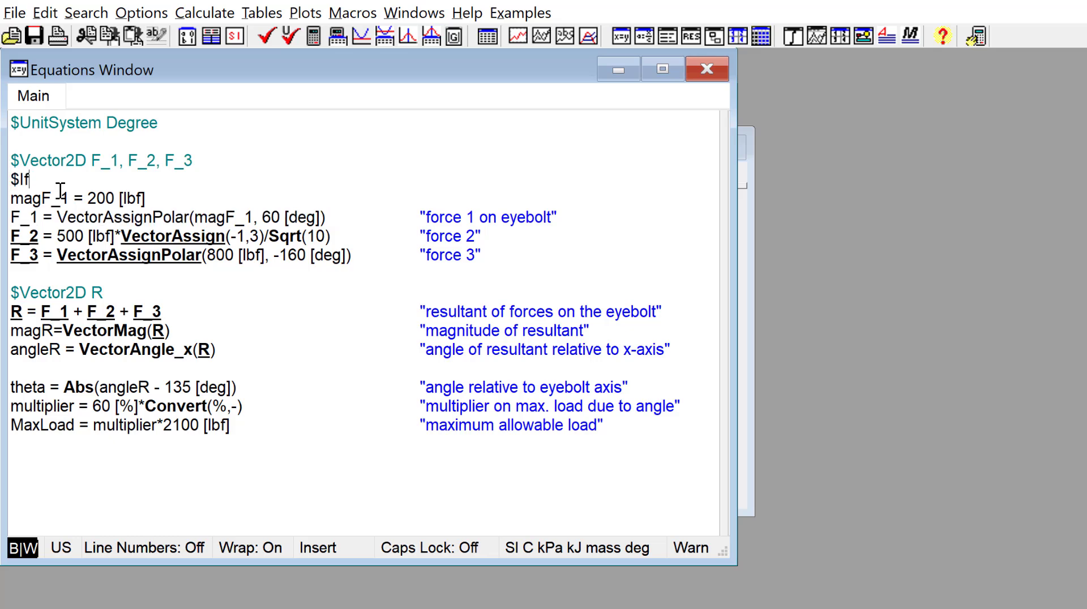
pyautogui.write('Not Parametric')
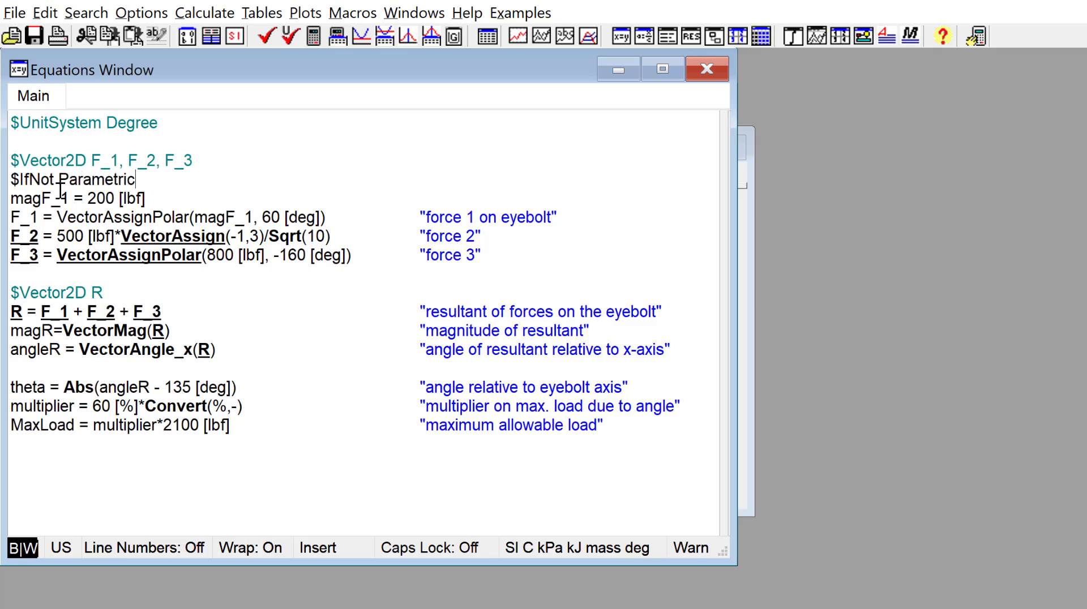
# Add '$EndIf' below magF_1, indent the assignment inside the block, and launch Solve Table
pyautogui.press('Down')
pyautogui.press('End')
pyautogui.press('Return')
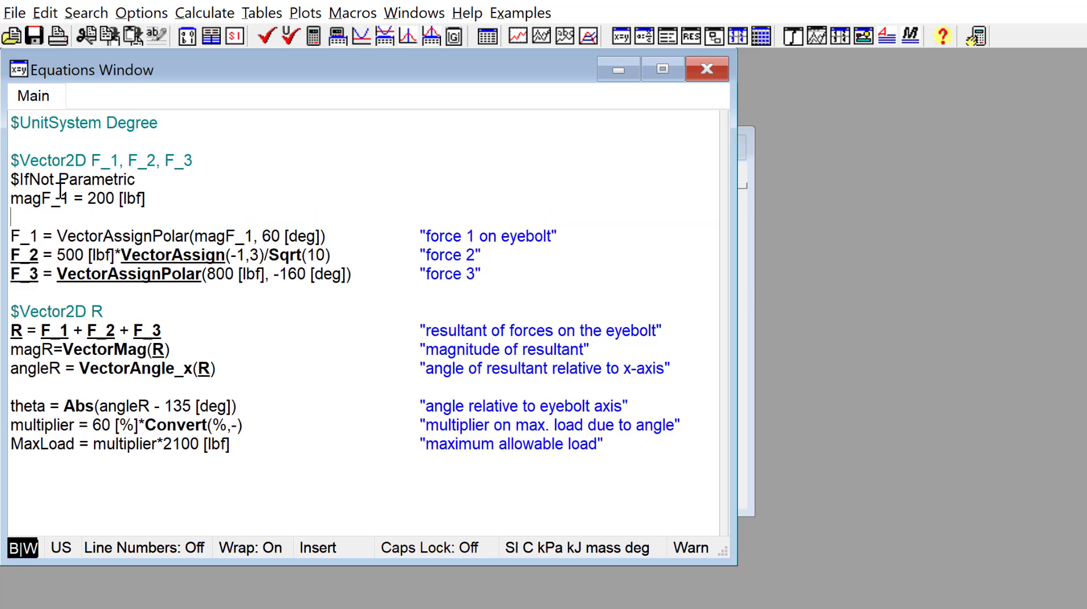
pyautogui.write('$EndIf')
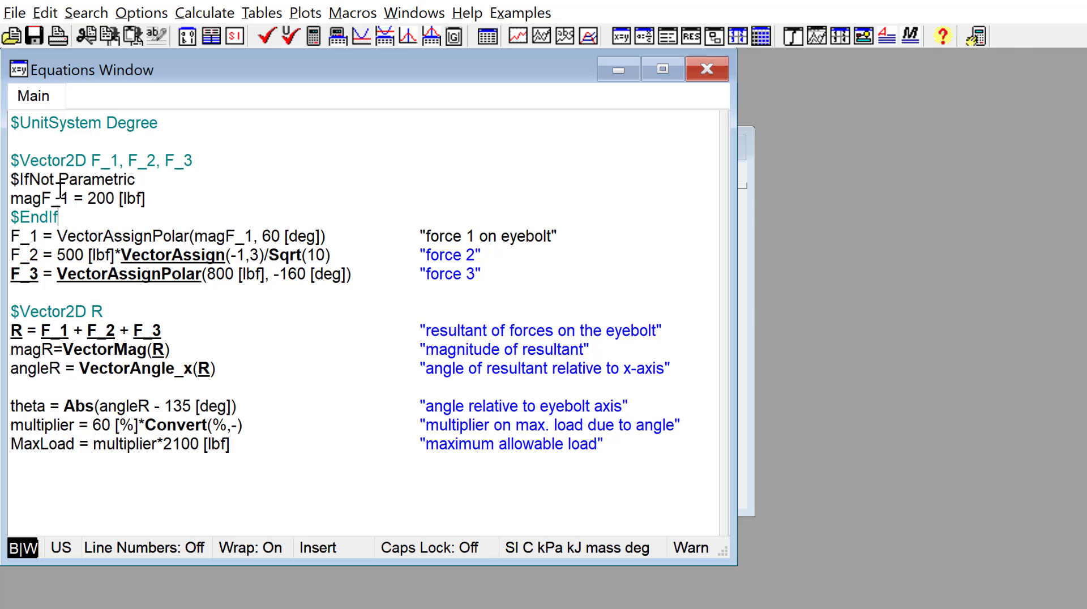
pyautogui.click(12, 199)
pyautogui.click(99, 234)
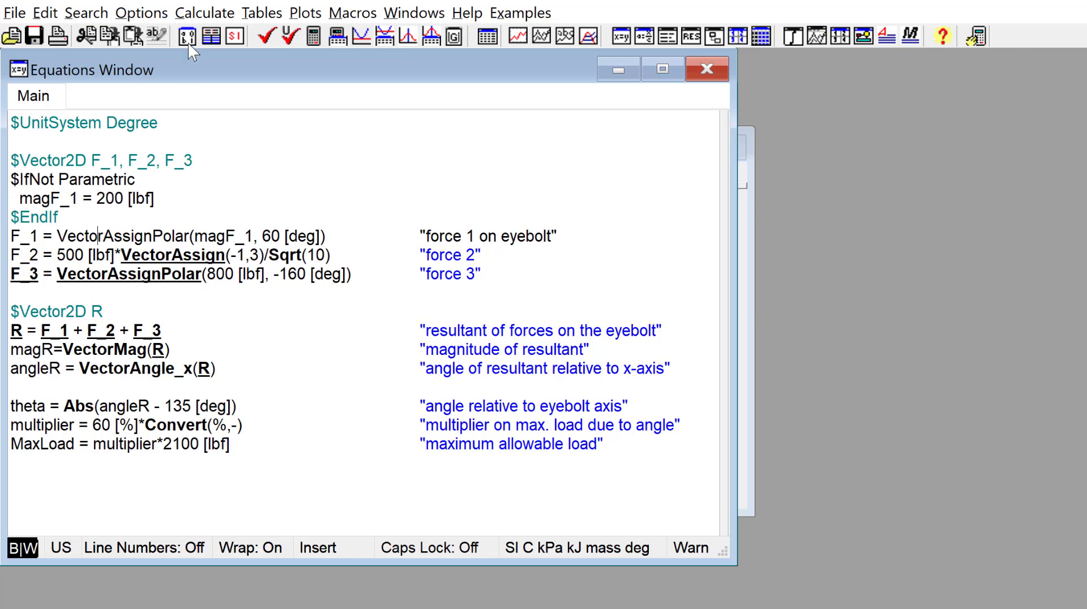
pyautogui.click(204, 12)
pyautogui.click(235, 83)
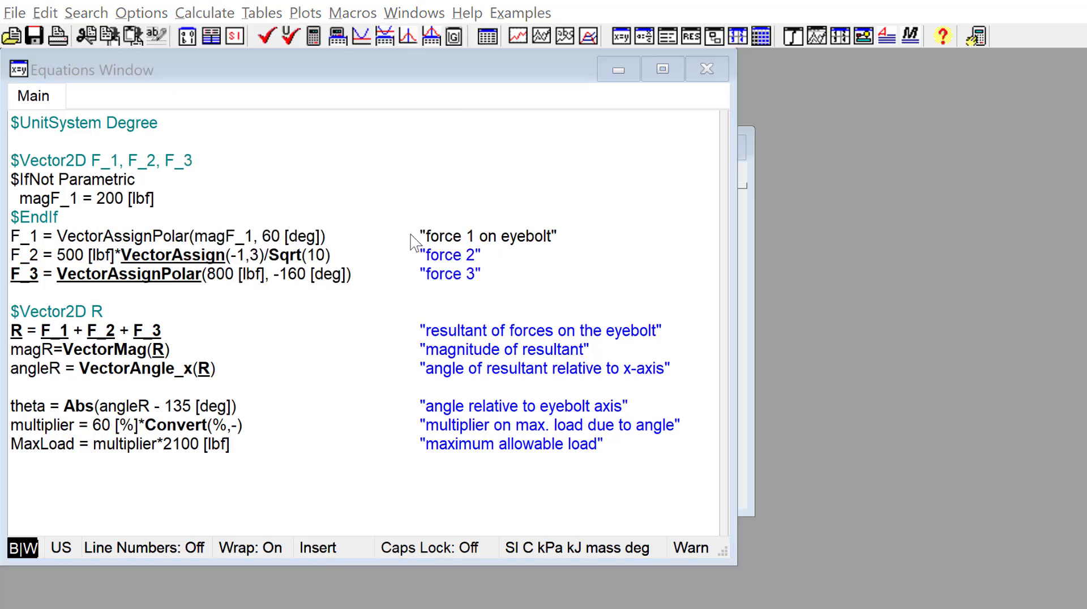
# Solve all ten table runs, then solve the single case, giving magR = 892 lbf
pyautogui.click(1064, 540)
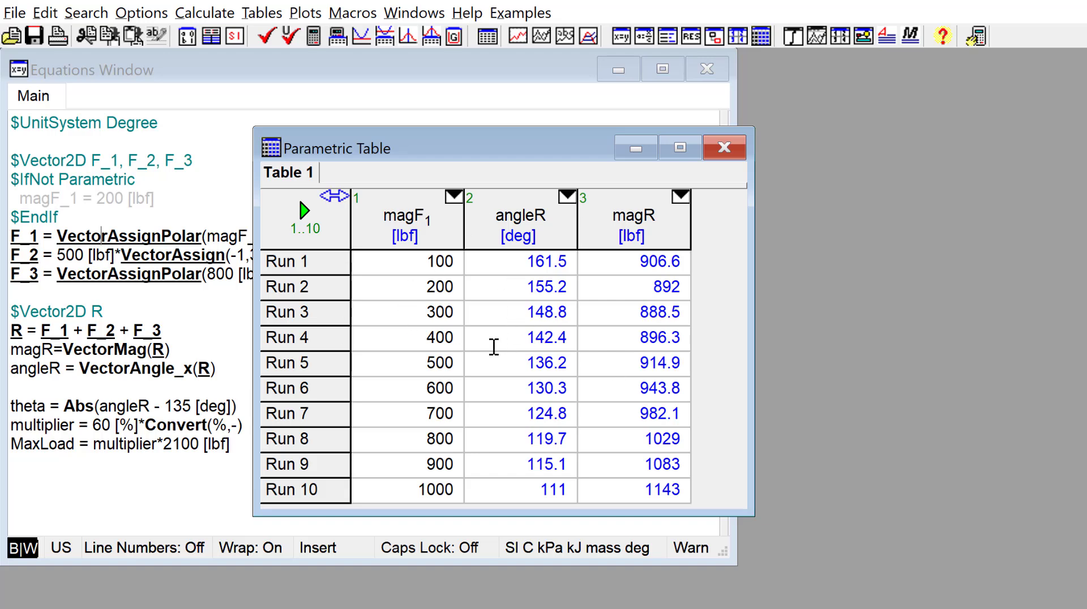
pyautogui.click(146, 218)
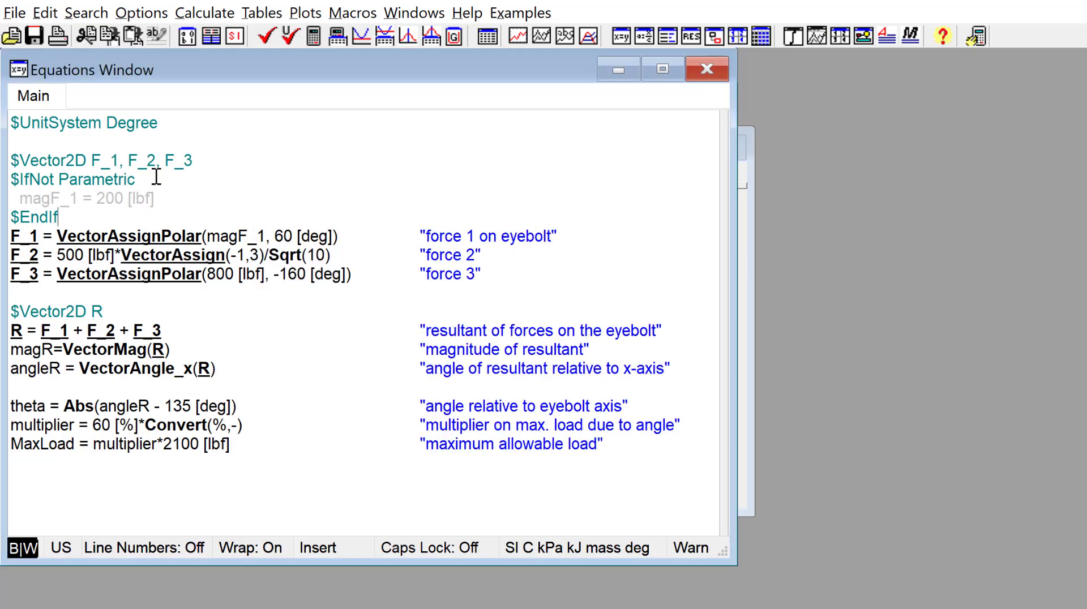
pyautogui.click(197, 13)
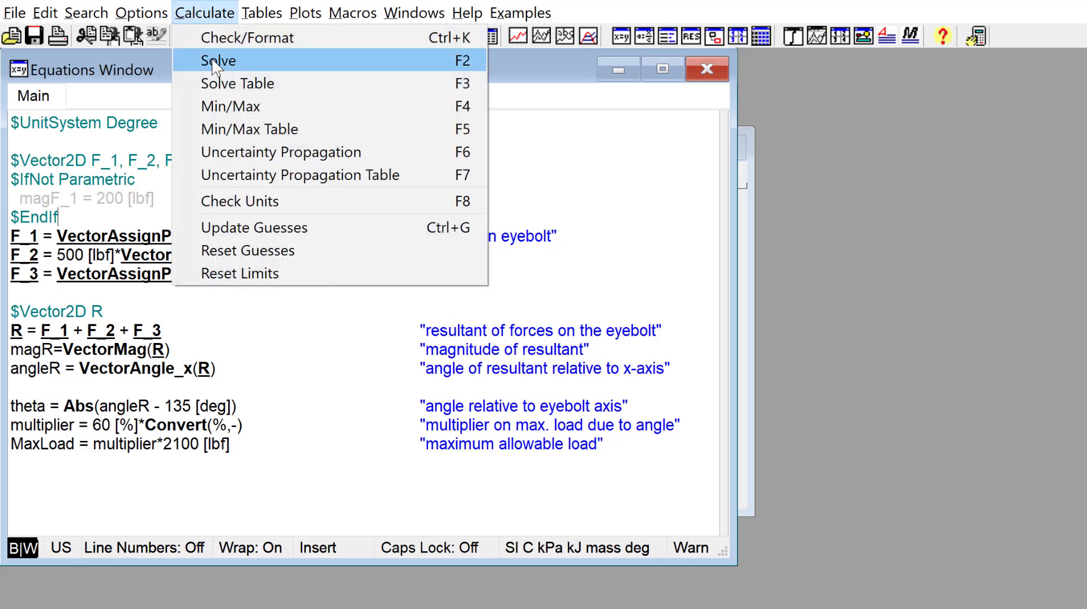
pyautogui.click(261, 60)
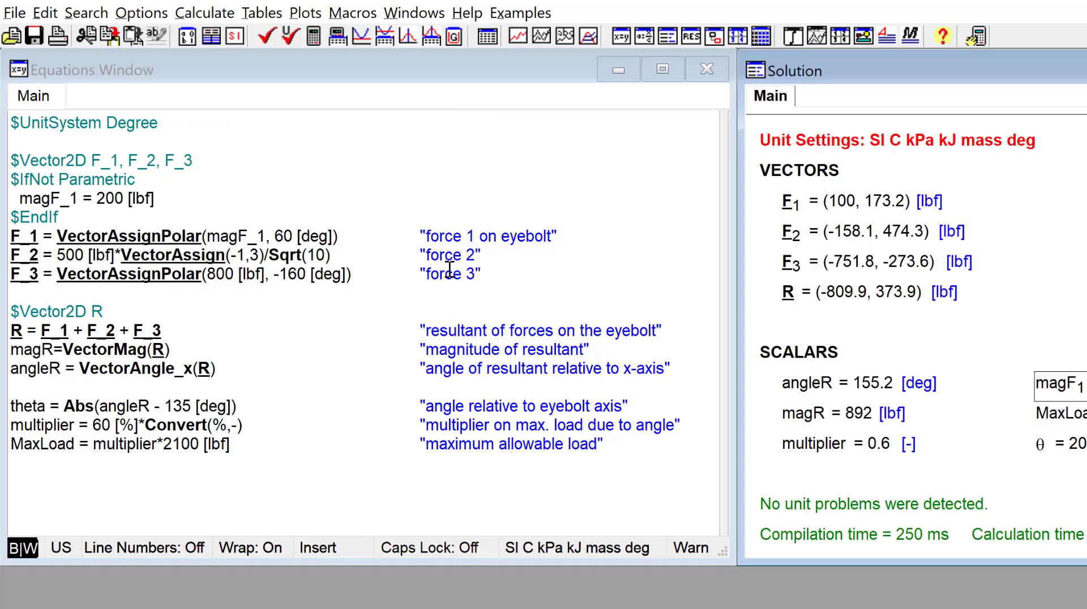